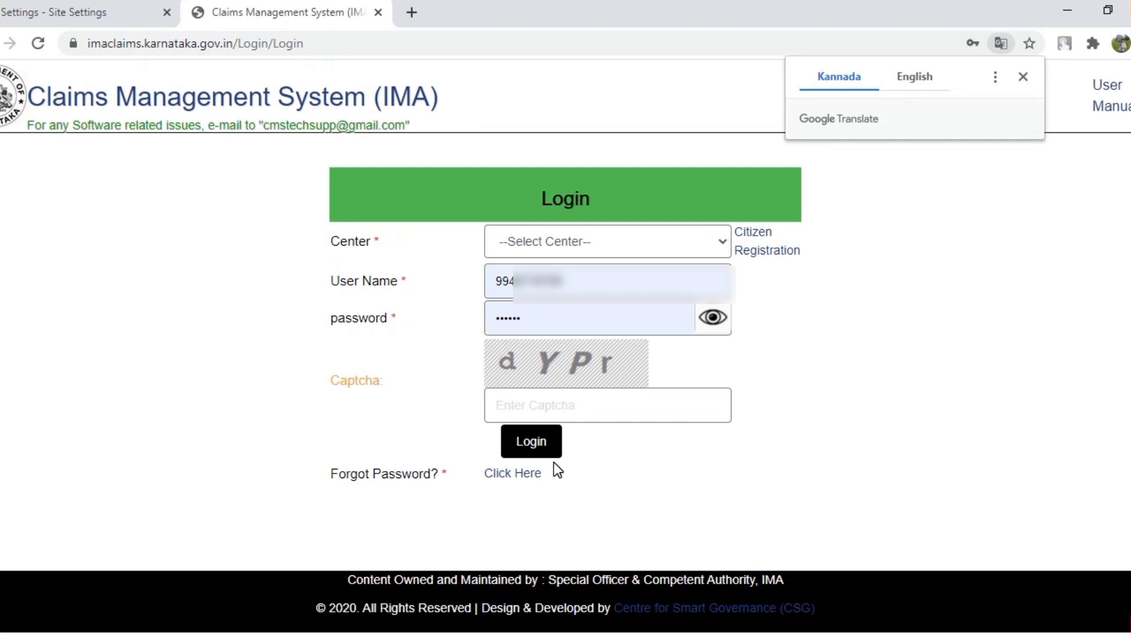
# Step: Enter the captcha characters and try to log in
pyautogui.click(653, 404)
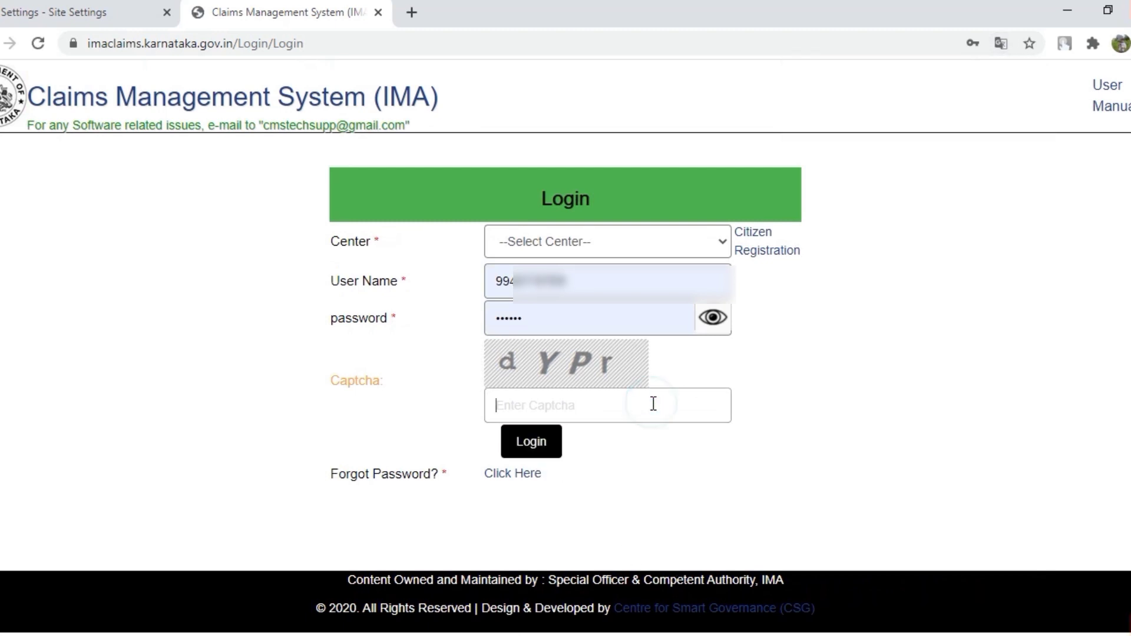
pyautogui.write('dYPr')
pyautogui.click(539, 450)
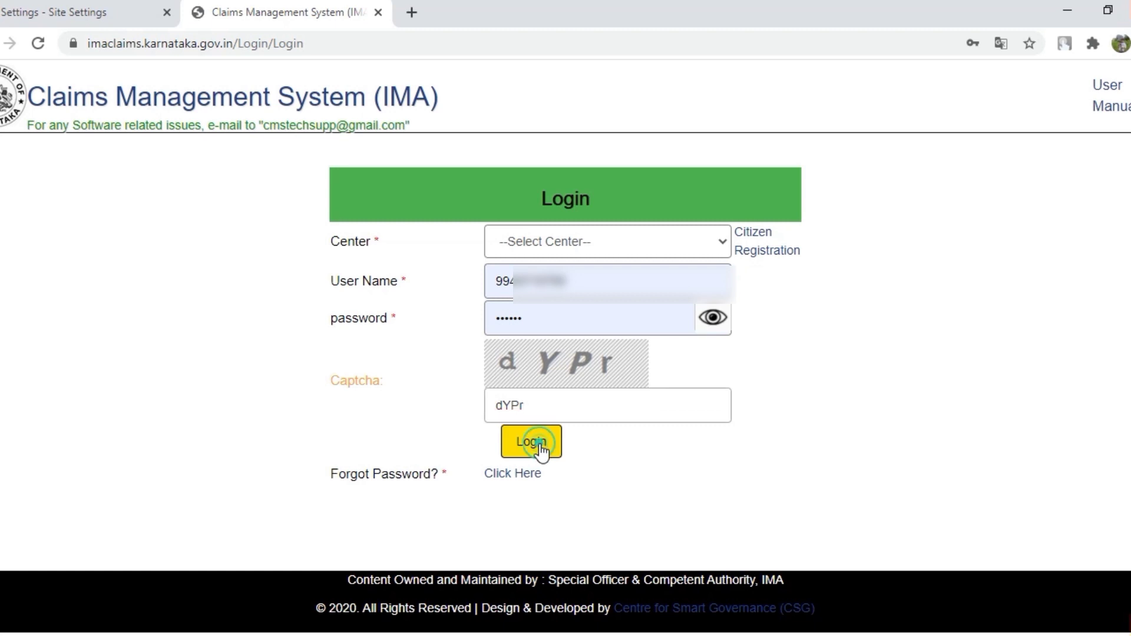
# Step: Log in with Citizen selected as the login center
pyautogui.click(581, 248)
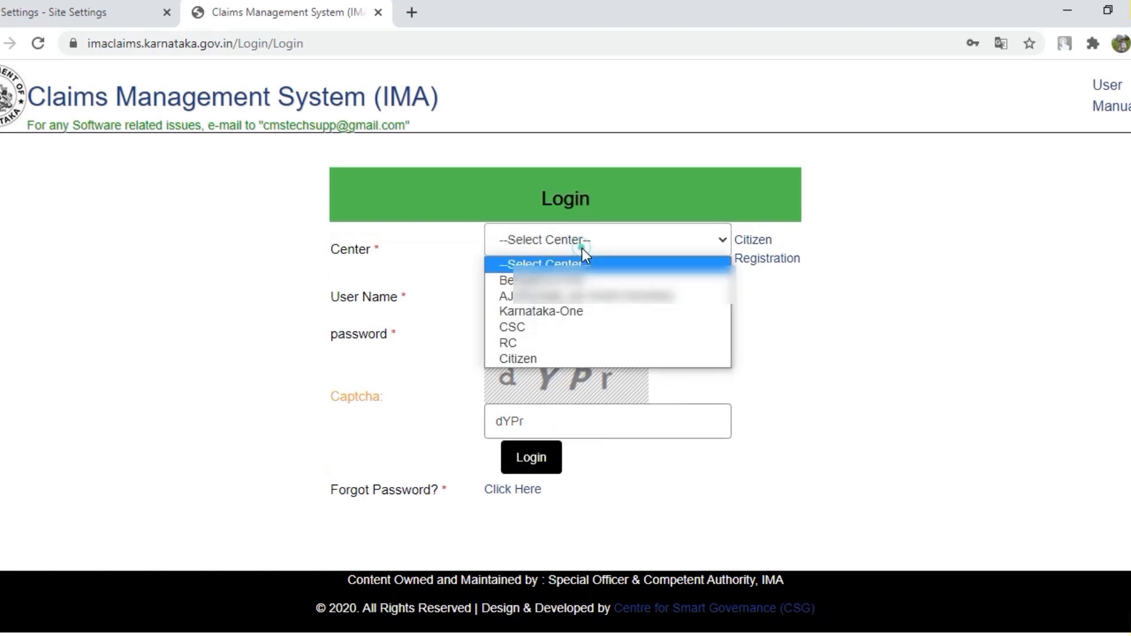
pyautogui.click(545, 361)
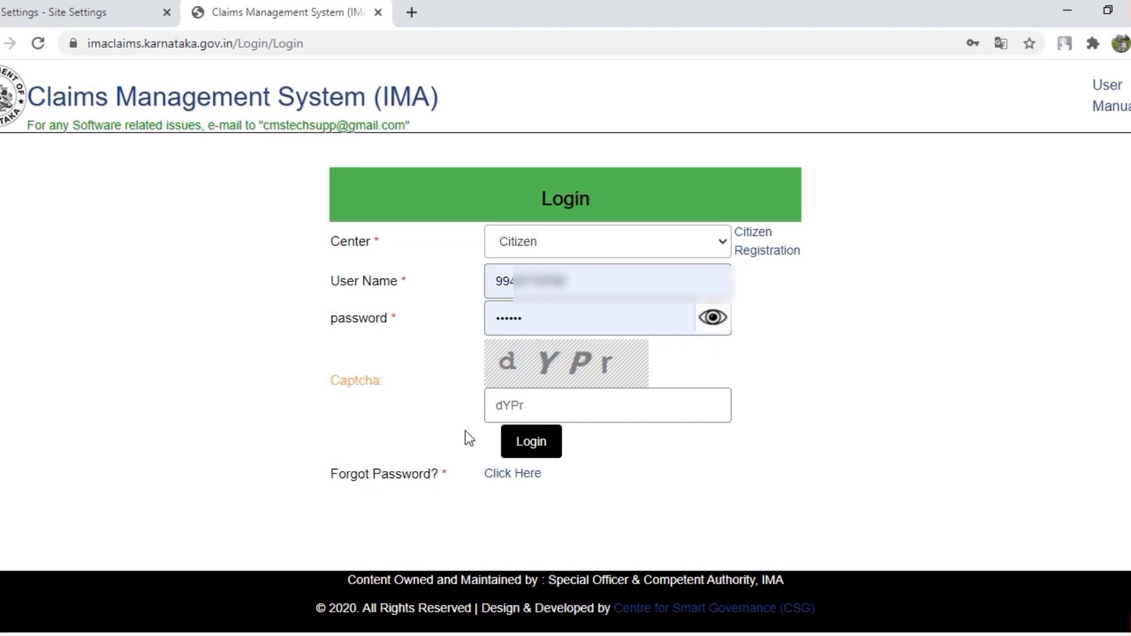
pyautogui.click(545, 442)
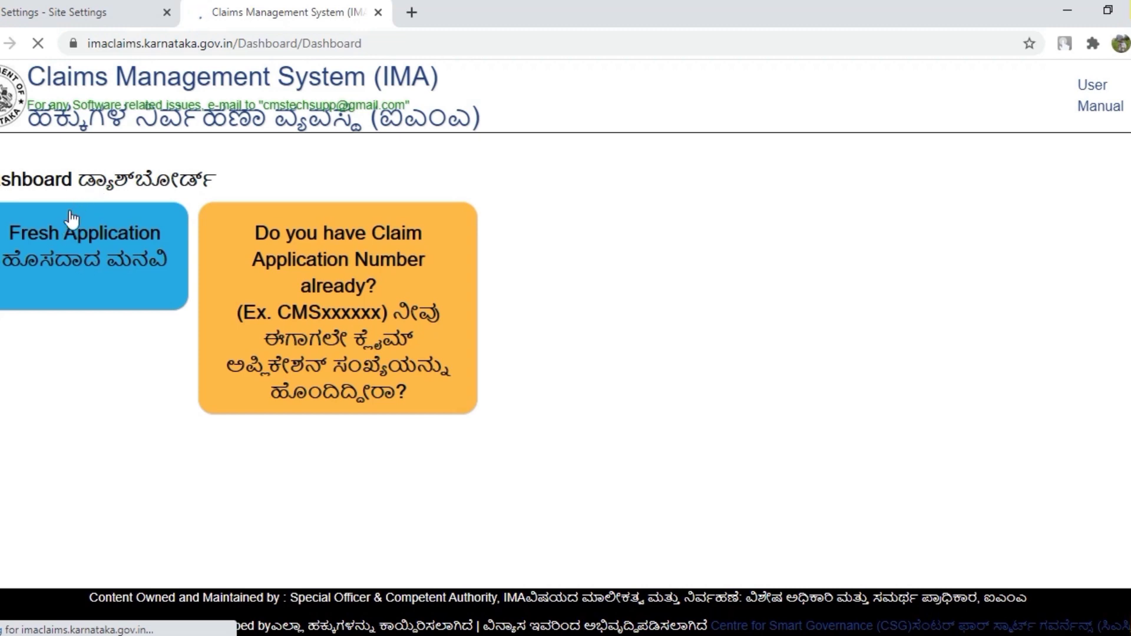
# Step: Begin a fresh claim application and agree to the filing notice
pyautogui.click(66, 244)
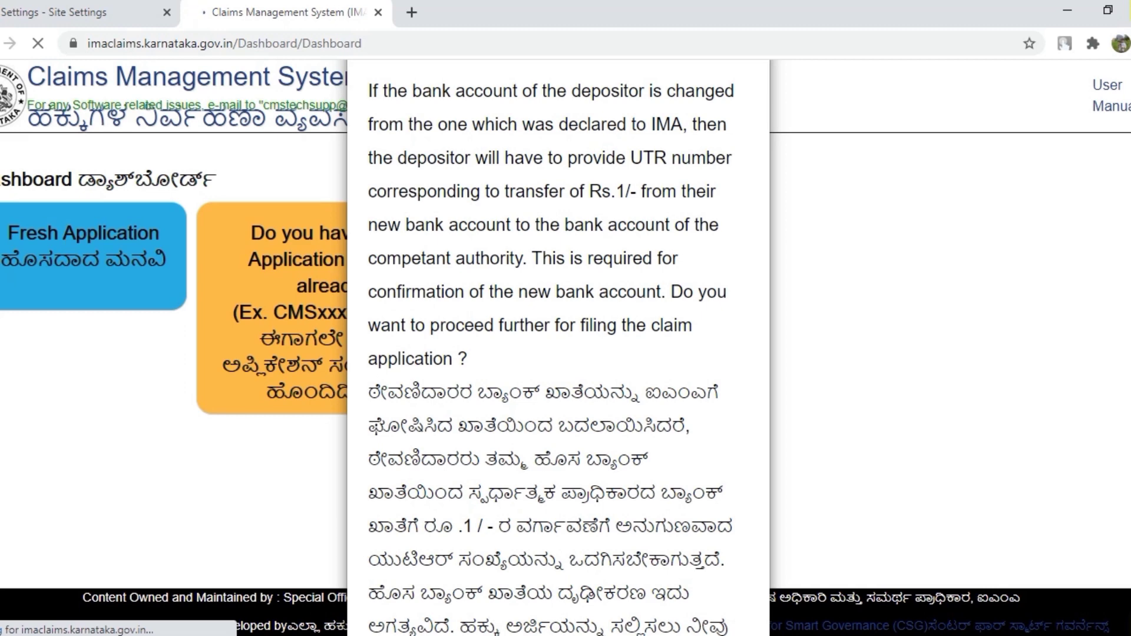
pyautogui.scroll(-5, 559, 354)
pyautogui.click(719, 505)
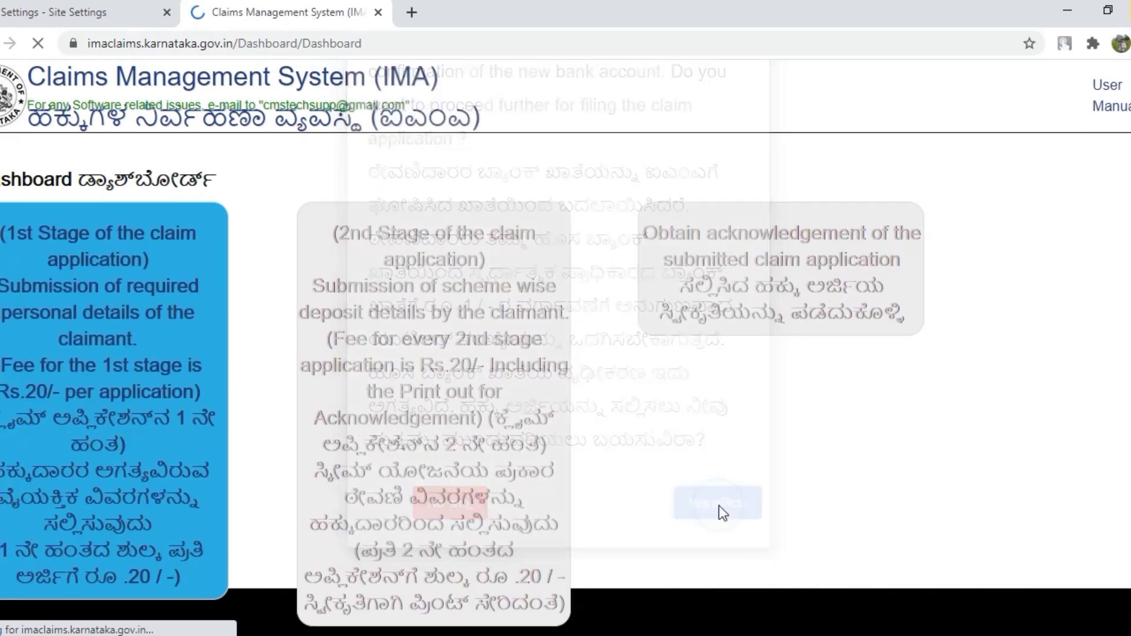
# Step: Start the 1st stage claim and zoom the page out to 90%
pyautogui.click(154, 432)
pyautogui.scroll(-2, 1049, 347)
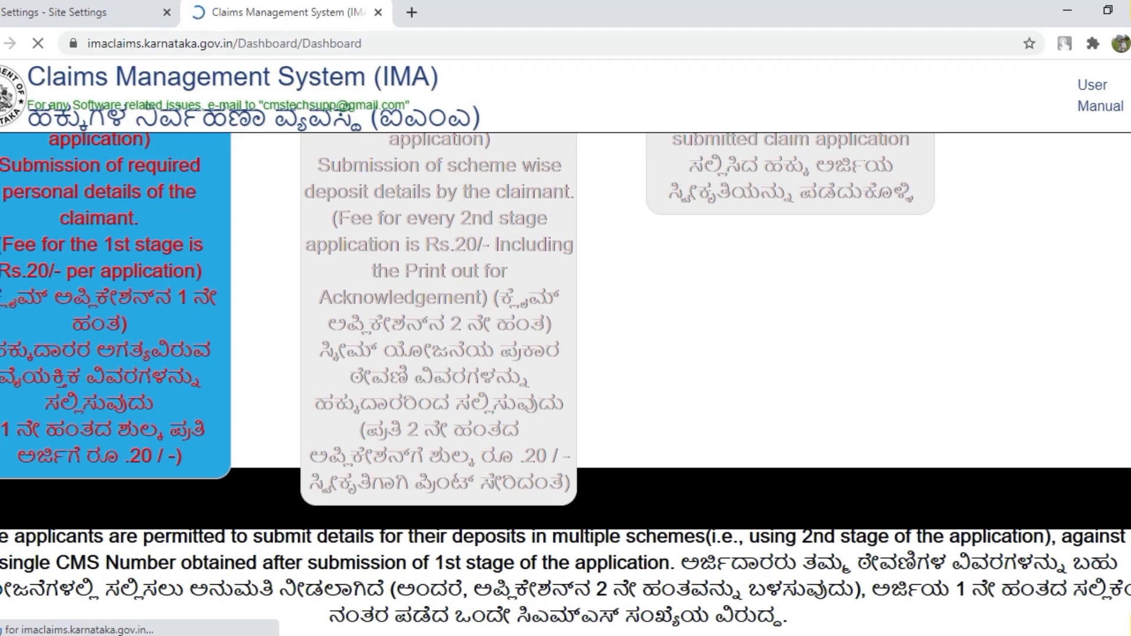
pyautogui.hotkey('ctrl', '-')
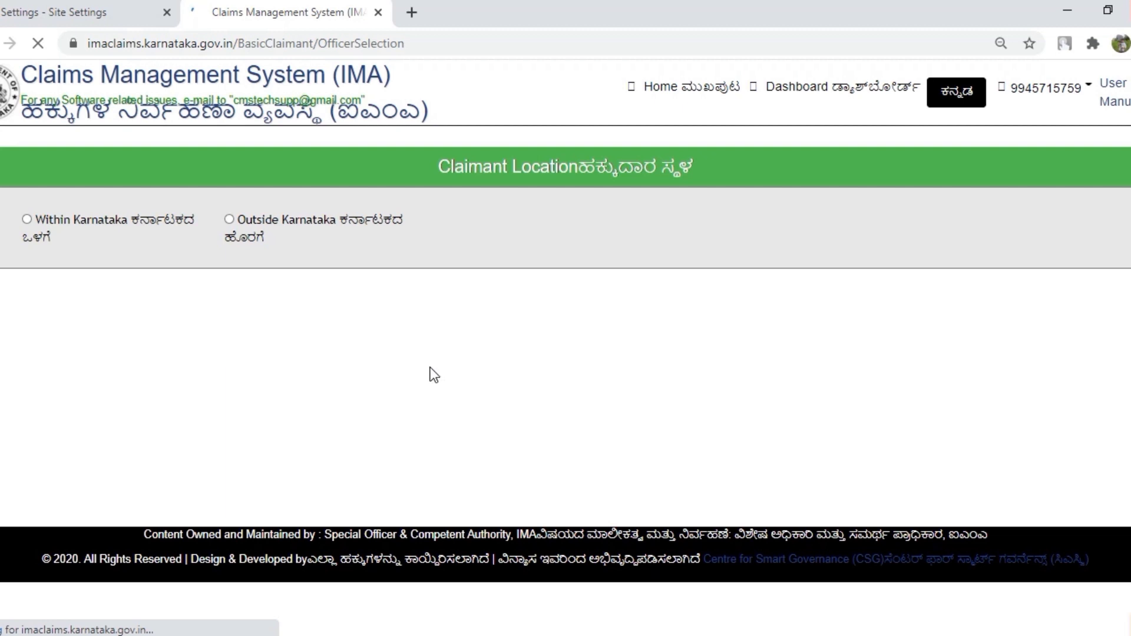
# Step: Submit claimant location: Within Karnataka, district Bangalore Rural, taluk Doddaballapura
pyautogui.click(29, 222)
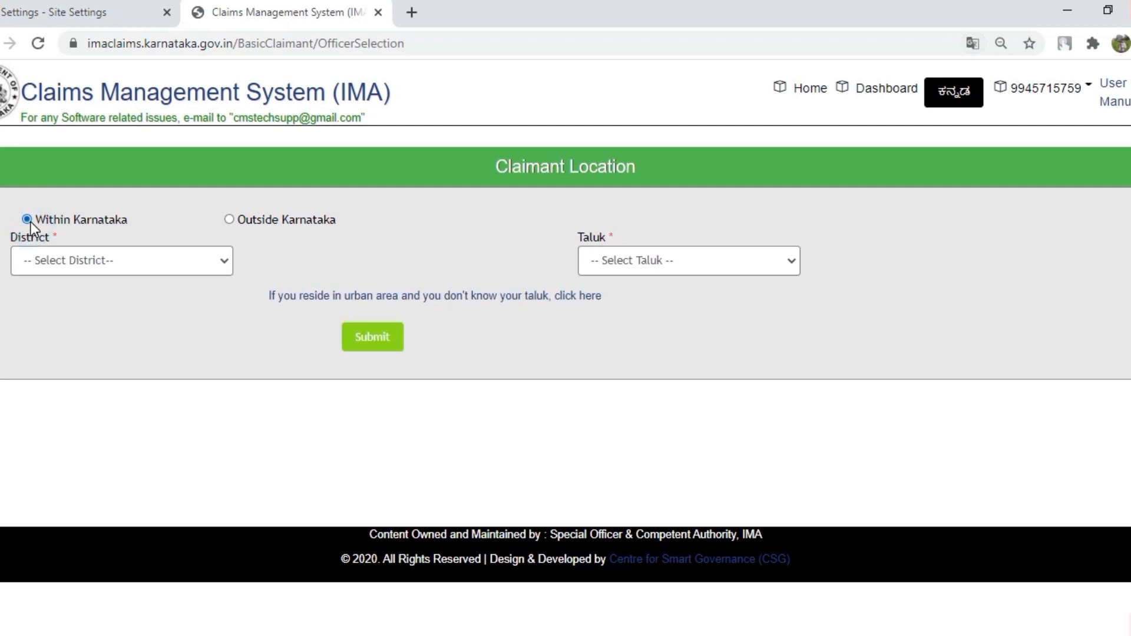
pyautogui.click(133, 272)
pyautogui.press('Down')
pyautogui.press('b')
pyautogui.press('b')
pyautogui.press('b')
pyautogui.press('b')
pyautogui.press('b')
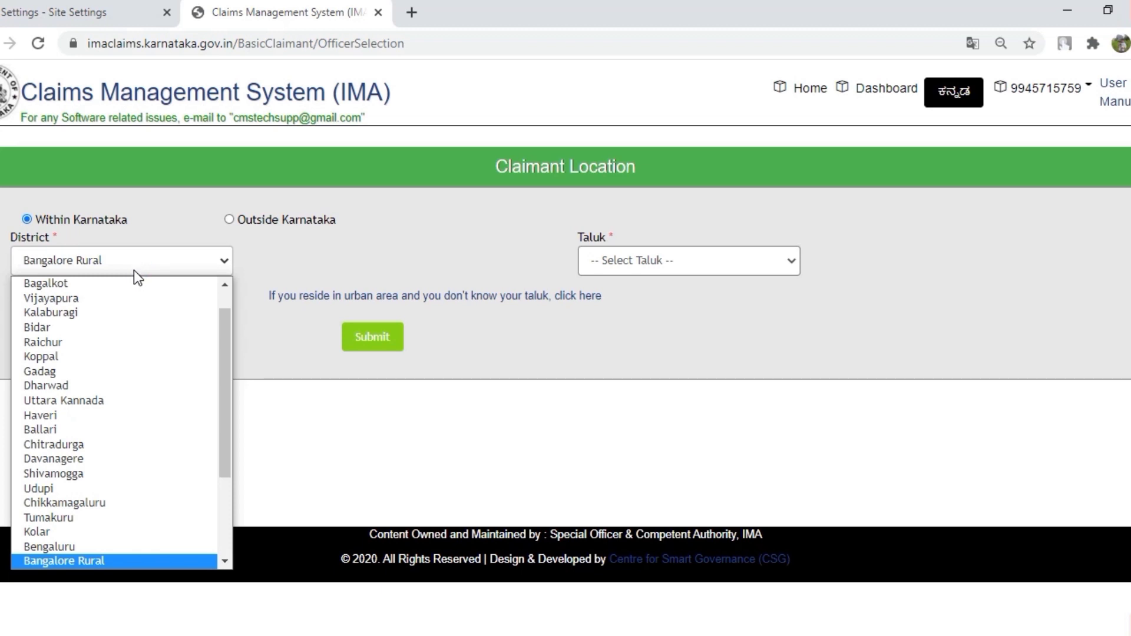
pyautogui.press('Return')
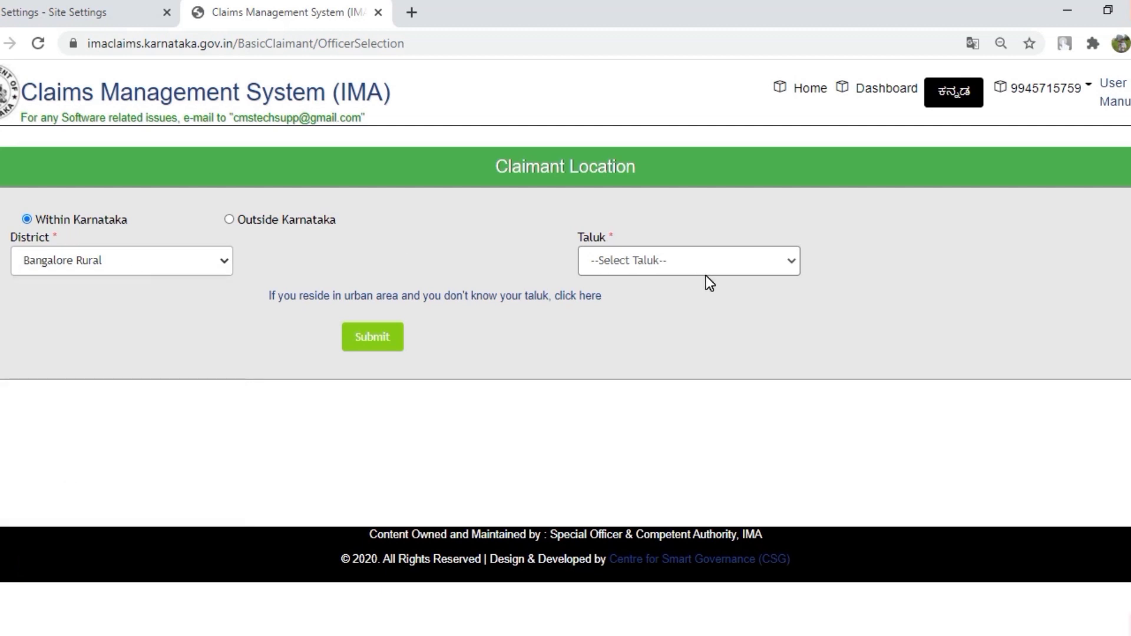
pyautogui.click(705, 269)
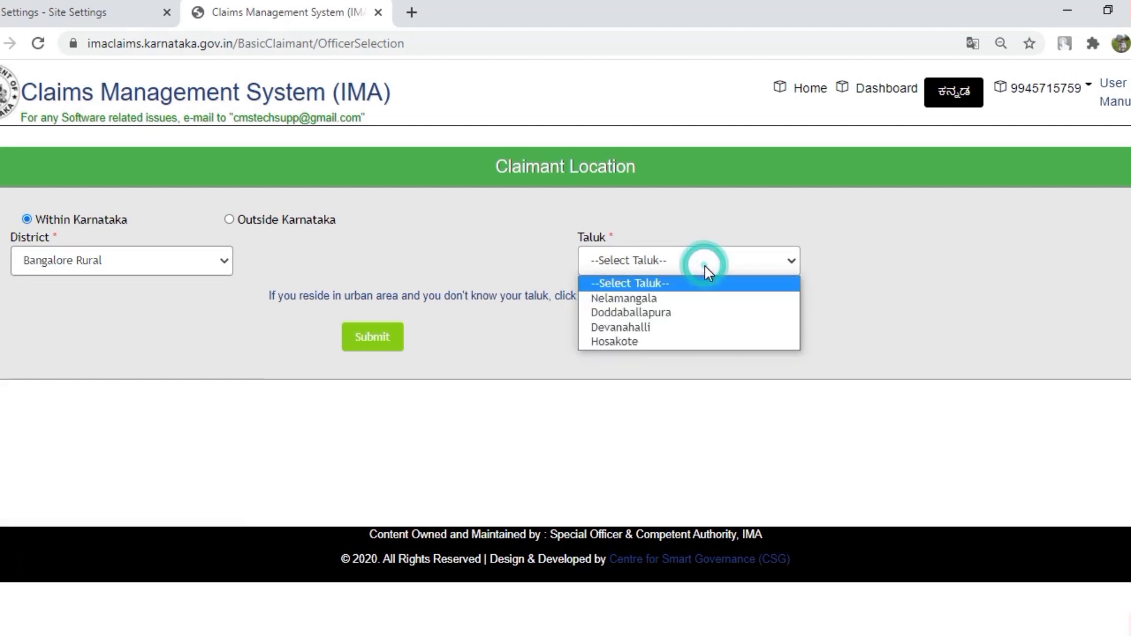
pyautogui.click(682, 312)
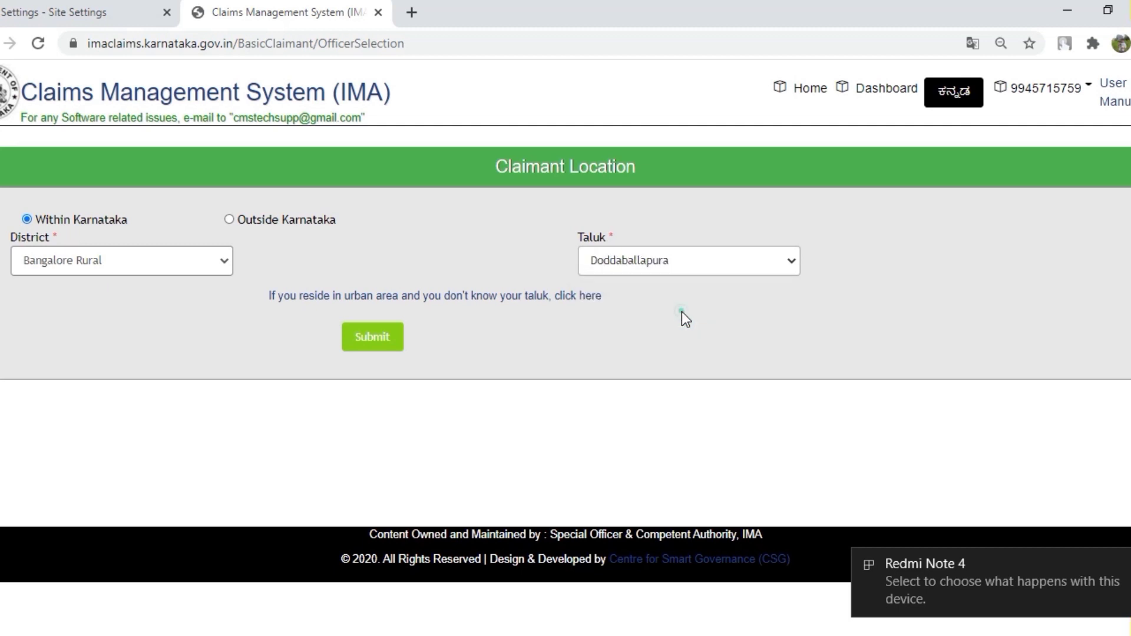
pyautogui.click(392, 340)
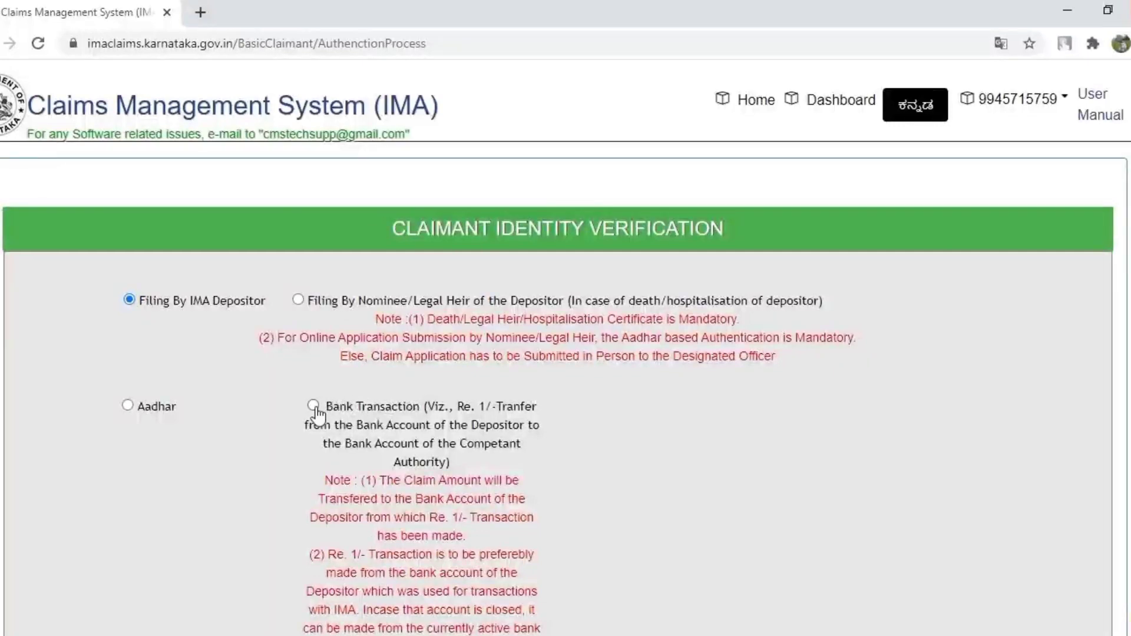
# Step: Verify a Re.1 bank transaction's UTR number from a non-IMA declared account
pyautogui.click(313, 406)
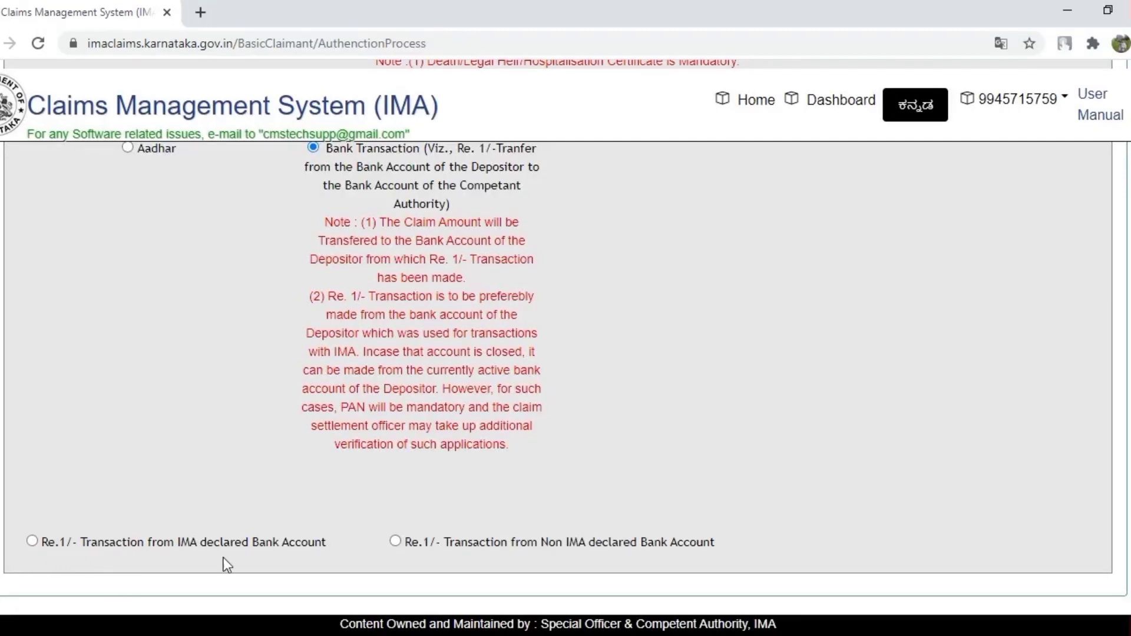
pyautogui.click(394, 541)
pyautogui.click(423, 576)
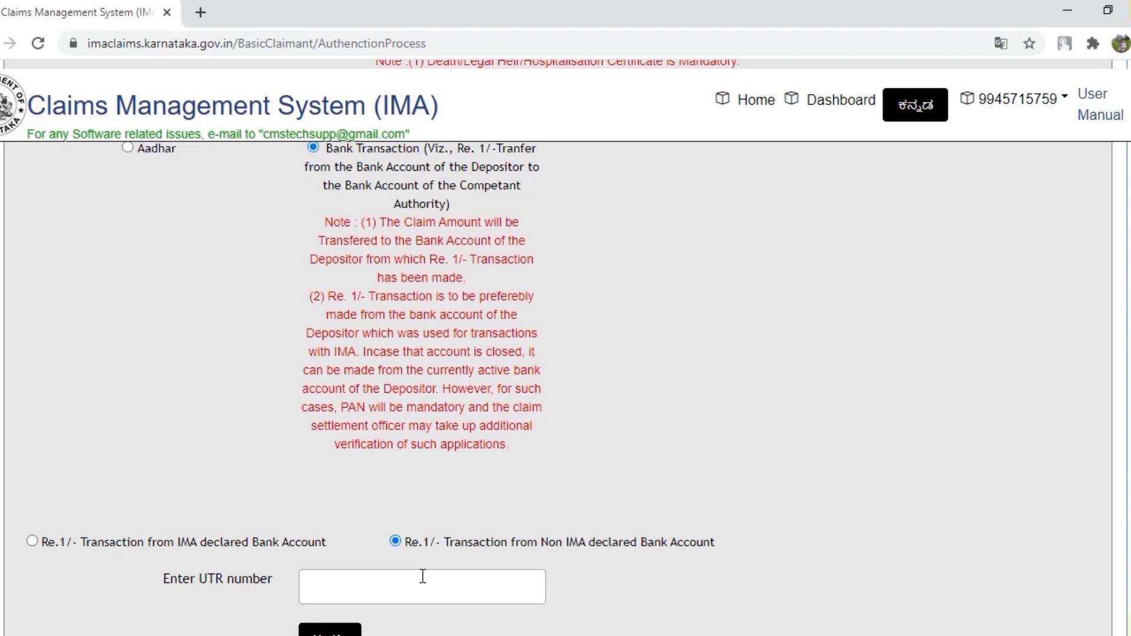
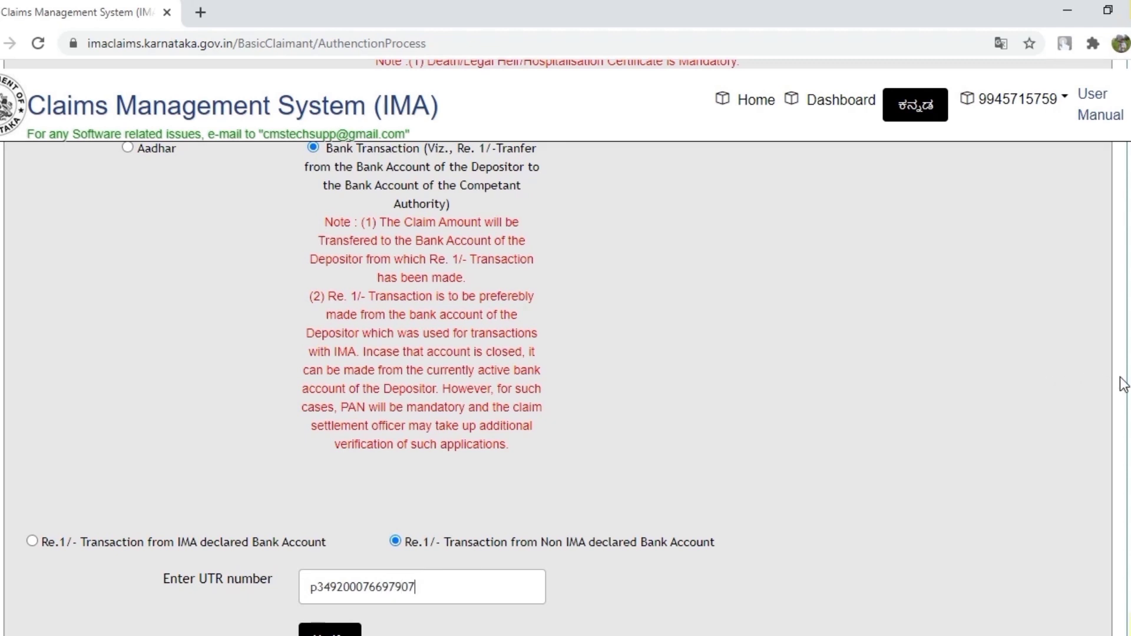
pyautogui.scroll(-1, 566, 389)
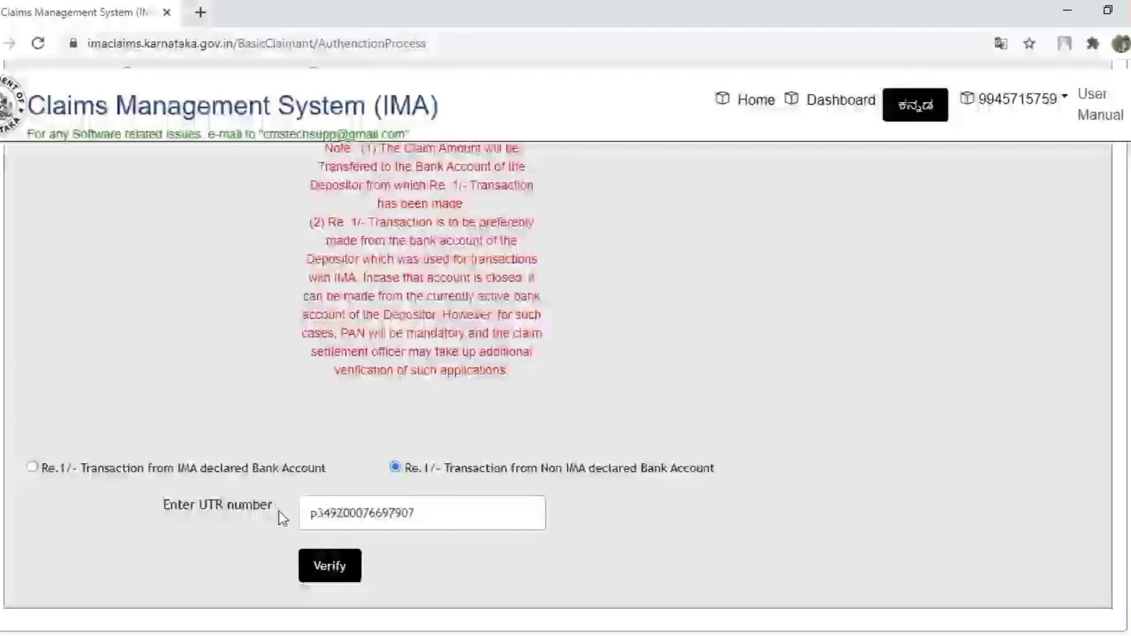
pyautogui.click(328, 560)
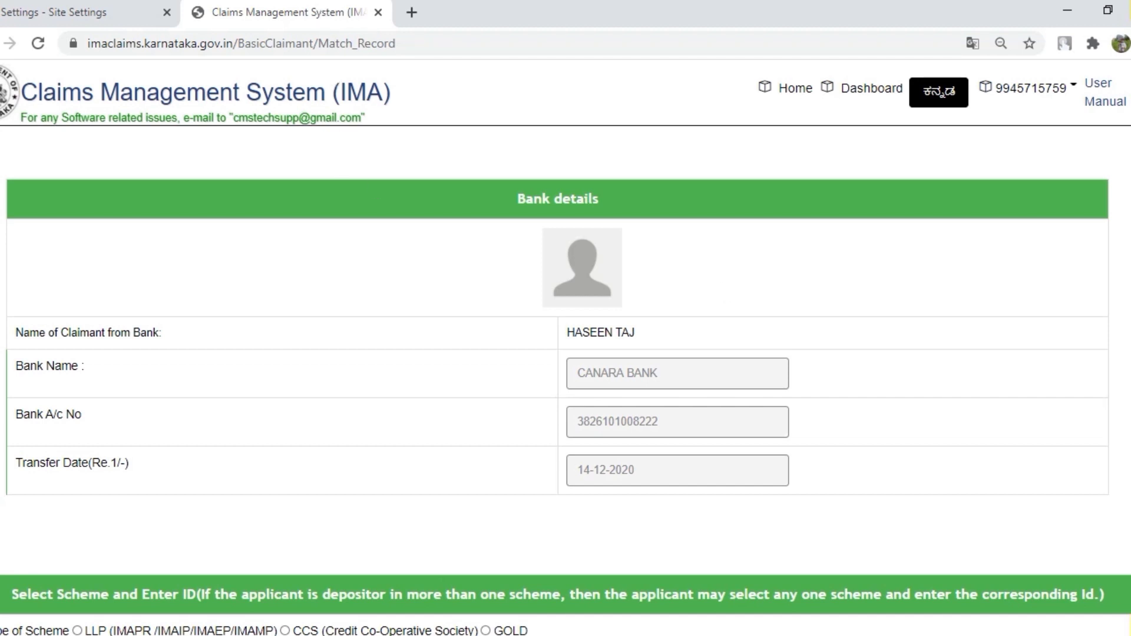
# Step: Choose the LLP scheme, enter the claimant ID in capitals, and fetch its details
pyautogui.scroll(-2, 566, 378)
pyautogui.scroll(-1, 566, 377)
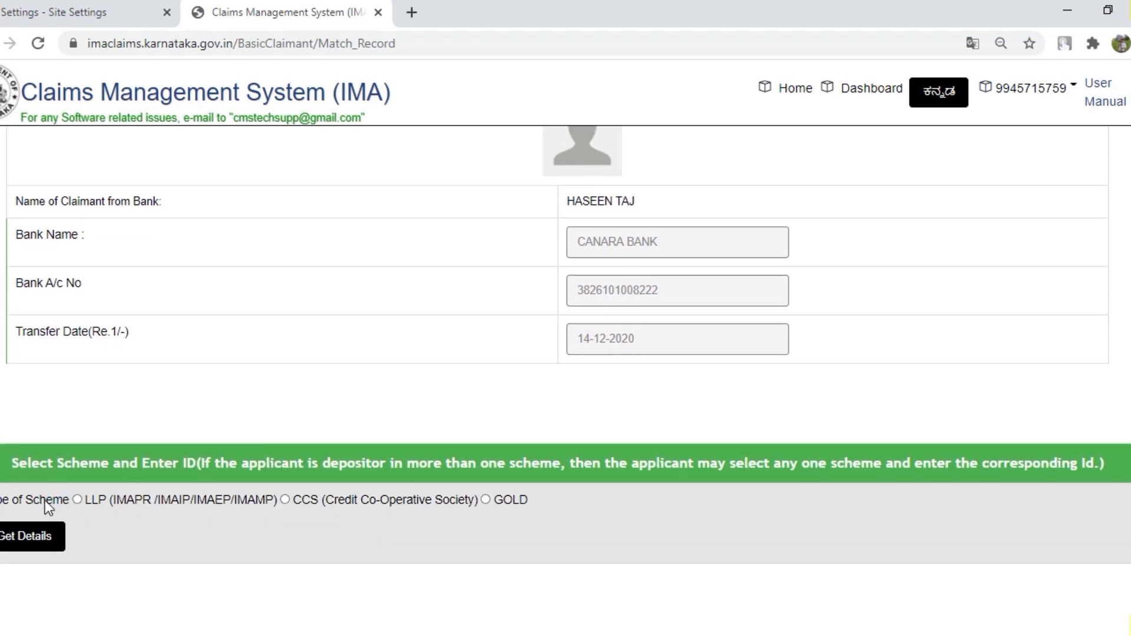
pyautogui.click(77, 499)
pyautogui.click(169, 533)
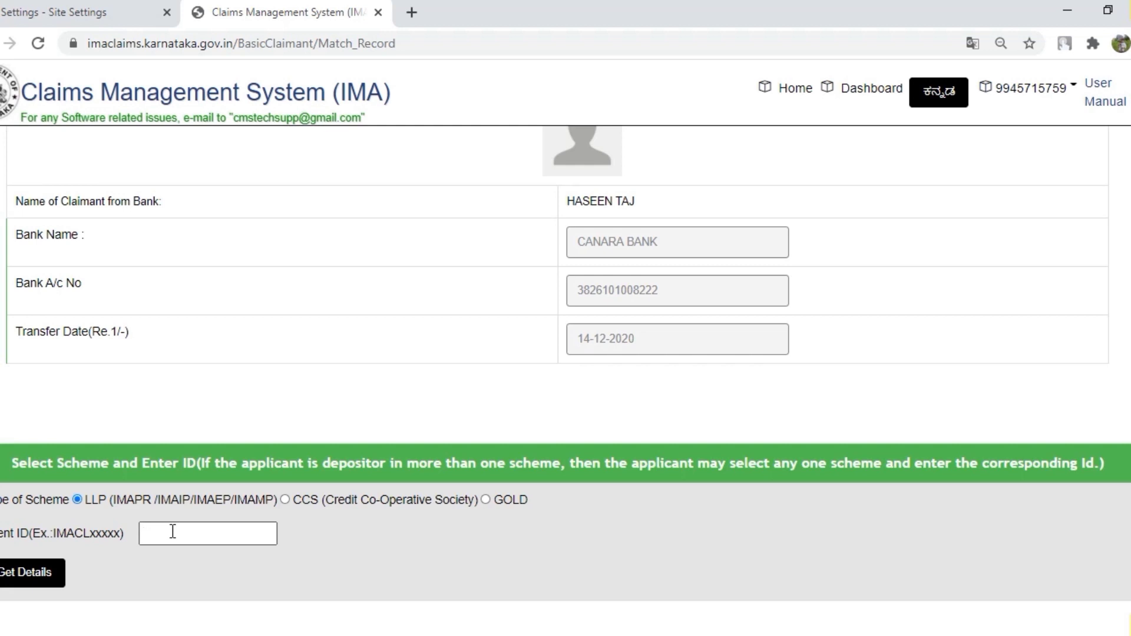
pyautogui.write('imacl')
pyautogui.press('BackSpace')
pyautogui.press('BackSpace')
pyautogui.press('BackSpace')
pyautogui.press('BackSpace')
pyautogui.press('BackSpace')
pyautogui.press('capslock')
pyautogui.click(28, 568)
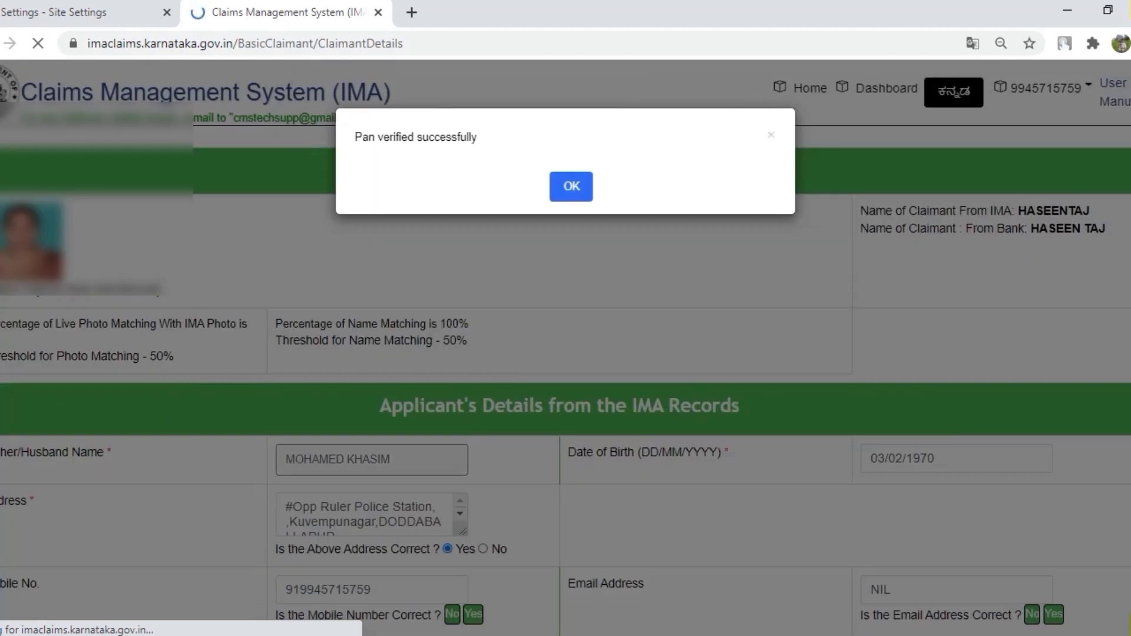
# Step: Dismiss the PAN verified message, review the form, and confirm the mobile number
pyautogui.click(567, 188)
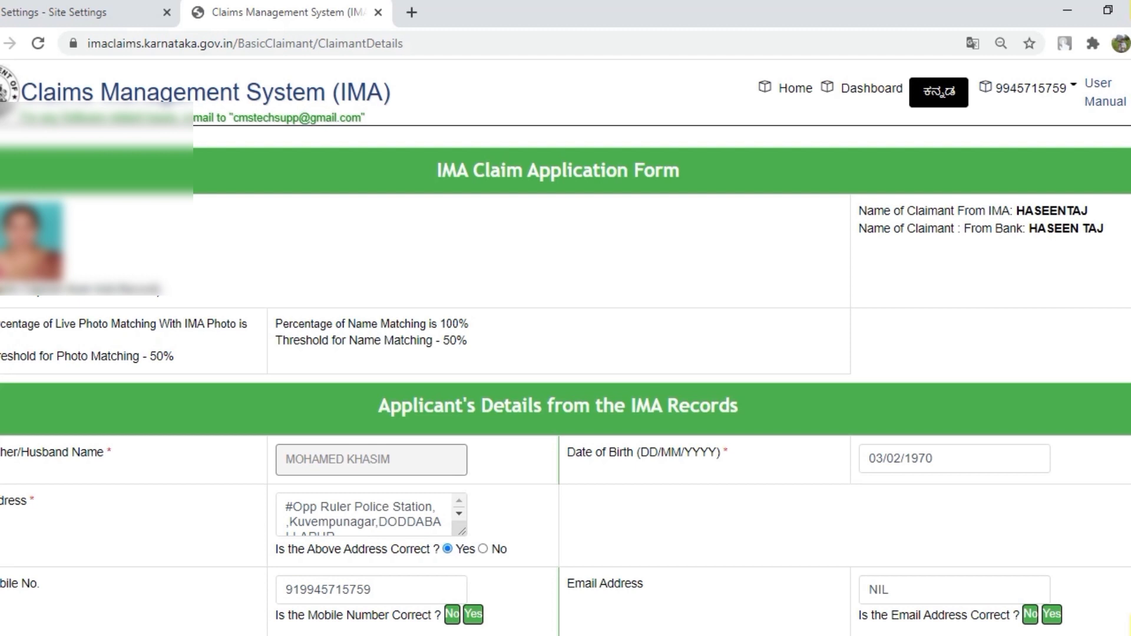
pyautogui.scroll(-4, 565, 377)
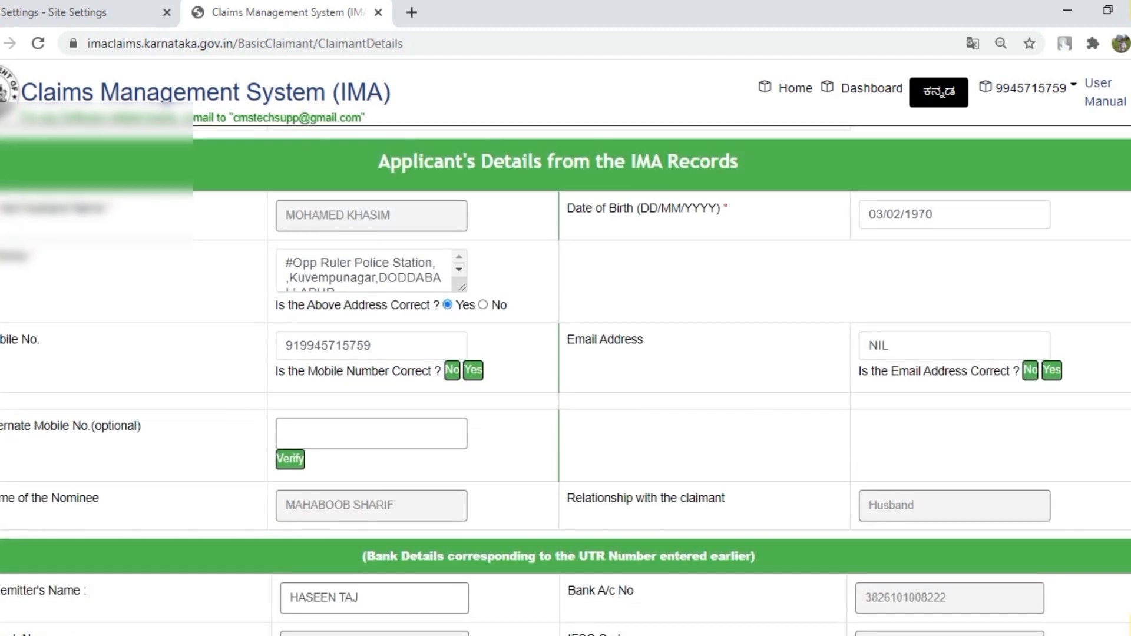
pyautogui.scroll(-1, 566, 377)
pyautogui.scroll(-2, 565, 378)
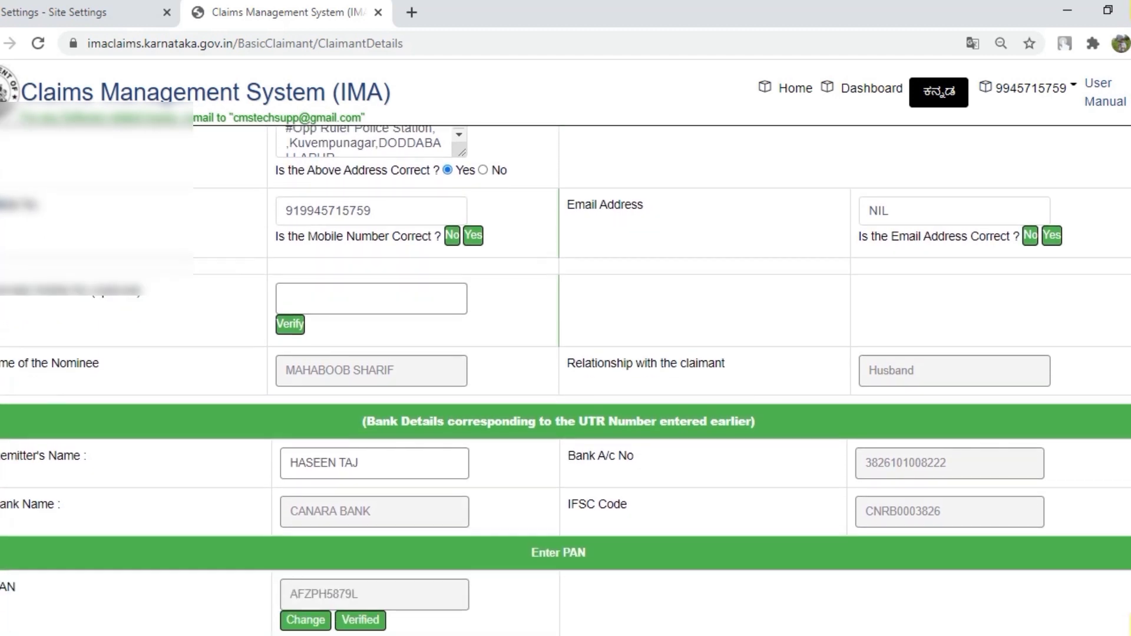
pyautogui.scroll(-1, 566, 378)
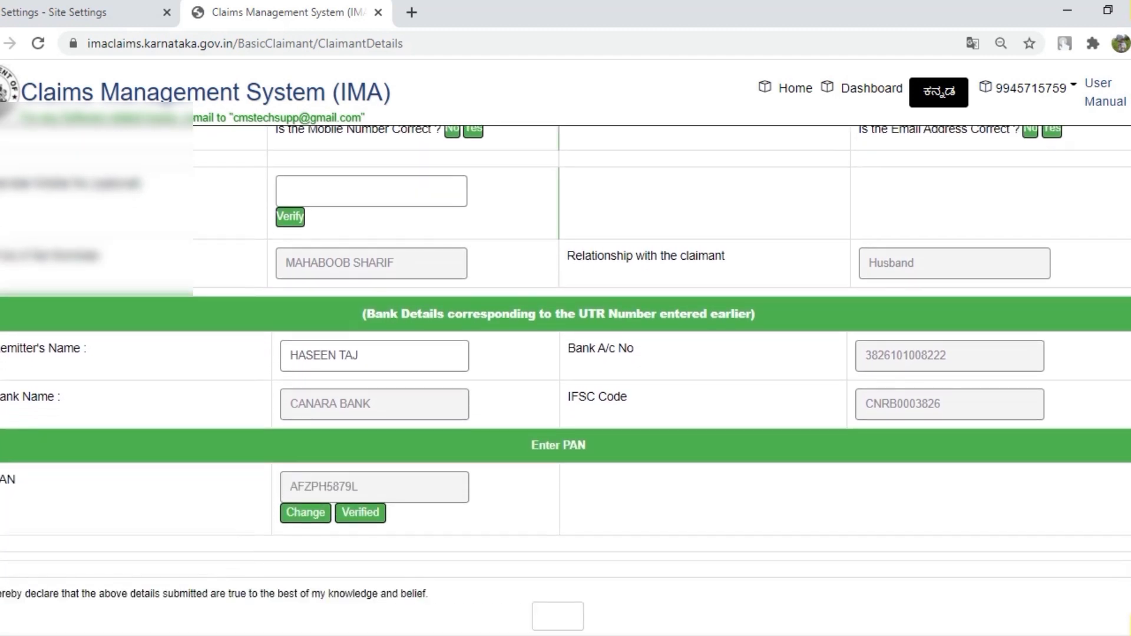
pyautogui.scroll(2, 566, 377)
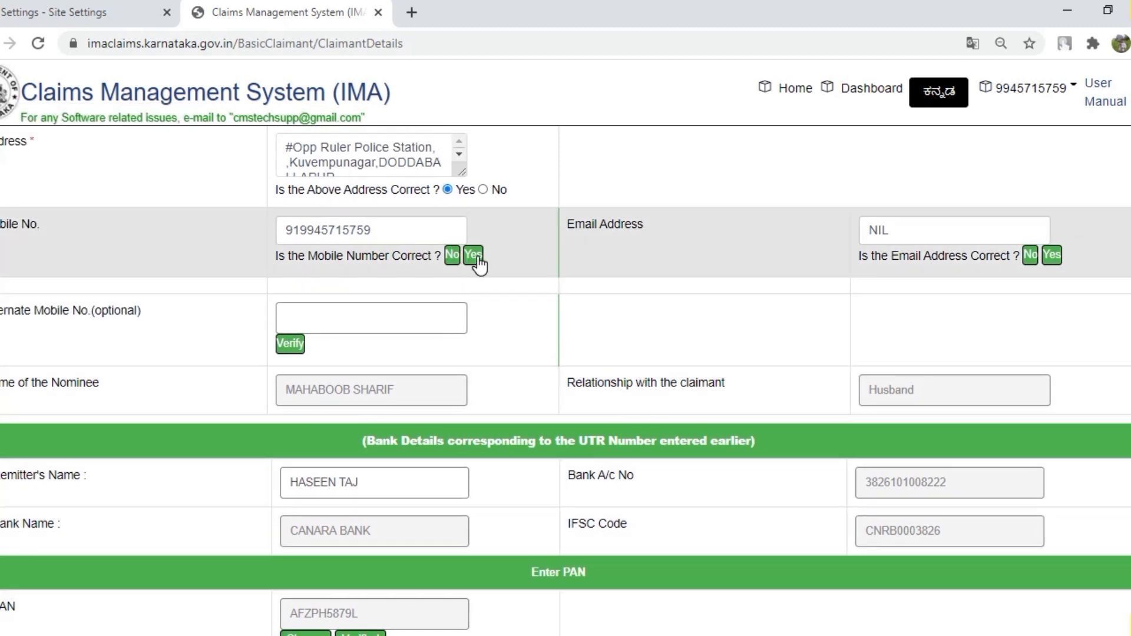
pyautogui.click(475, 257)
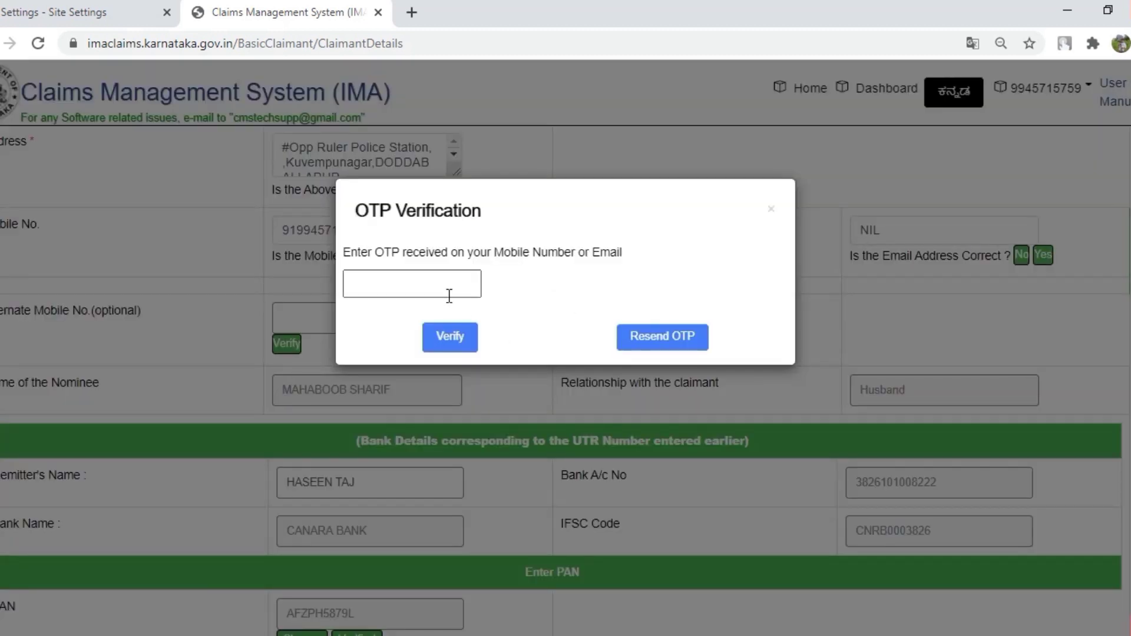
# Step: Verify the mobile OTP to submit the claim and close the success message
pyautogui.click(431, 281)
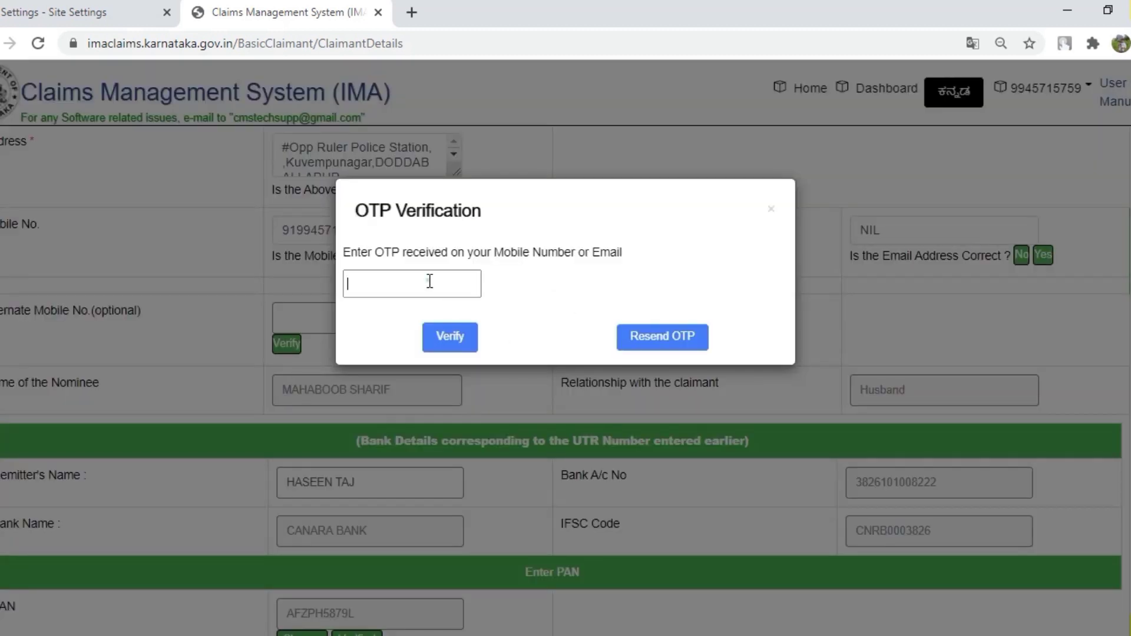
pyautogui.click(430, 281)
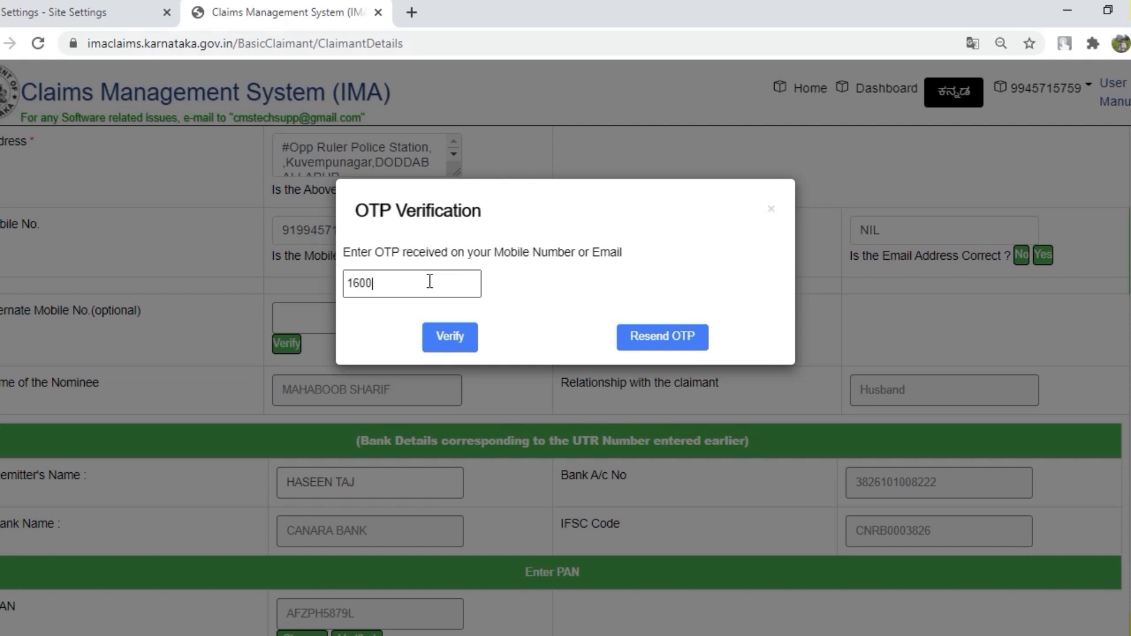
pyautogui.click(447, 336)
pyautogui.click(488, 238)
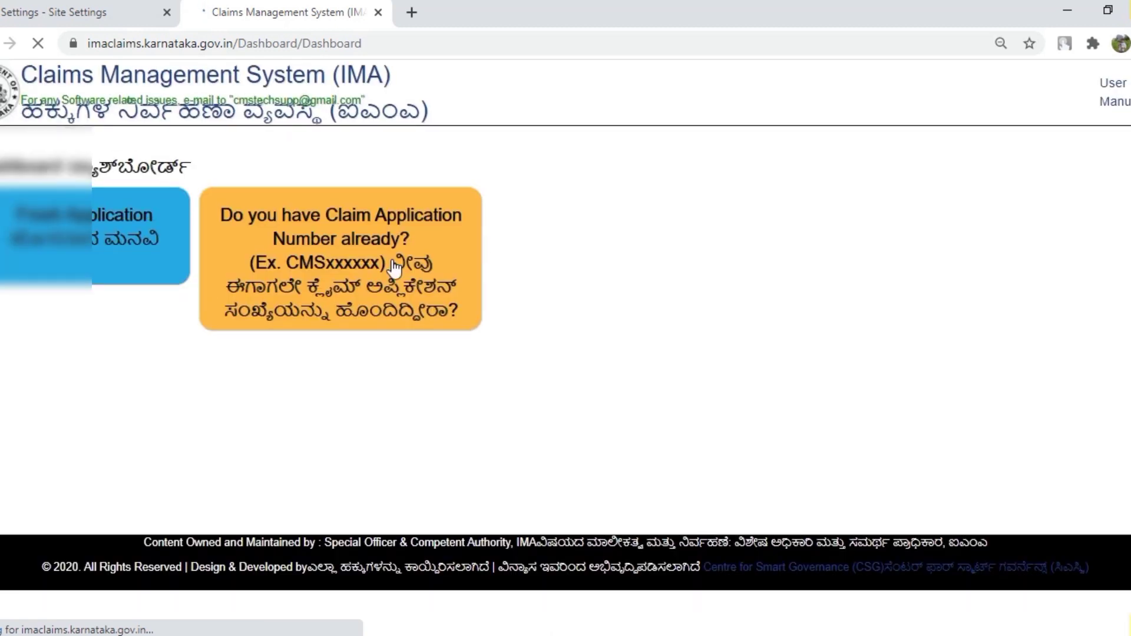
# Step: Open the existing-claim lookup and submit the CMS application number
pyautogui.click(273, 272)
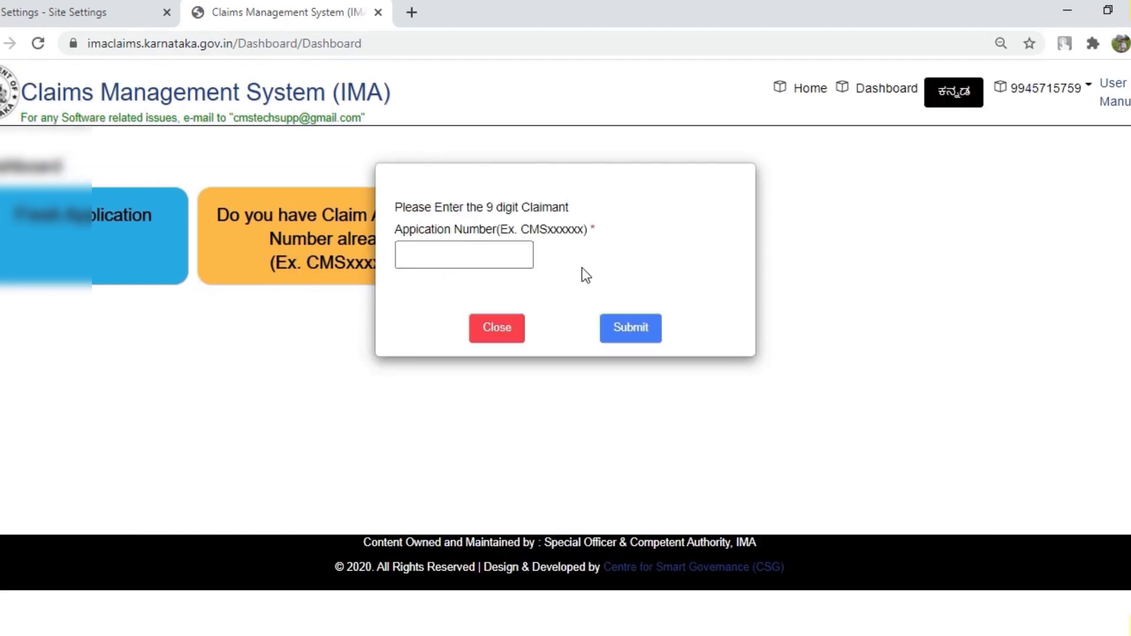
pyautogui.click(508, 260)
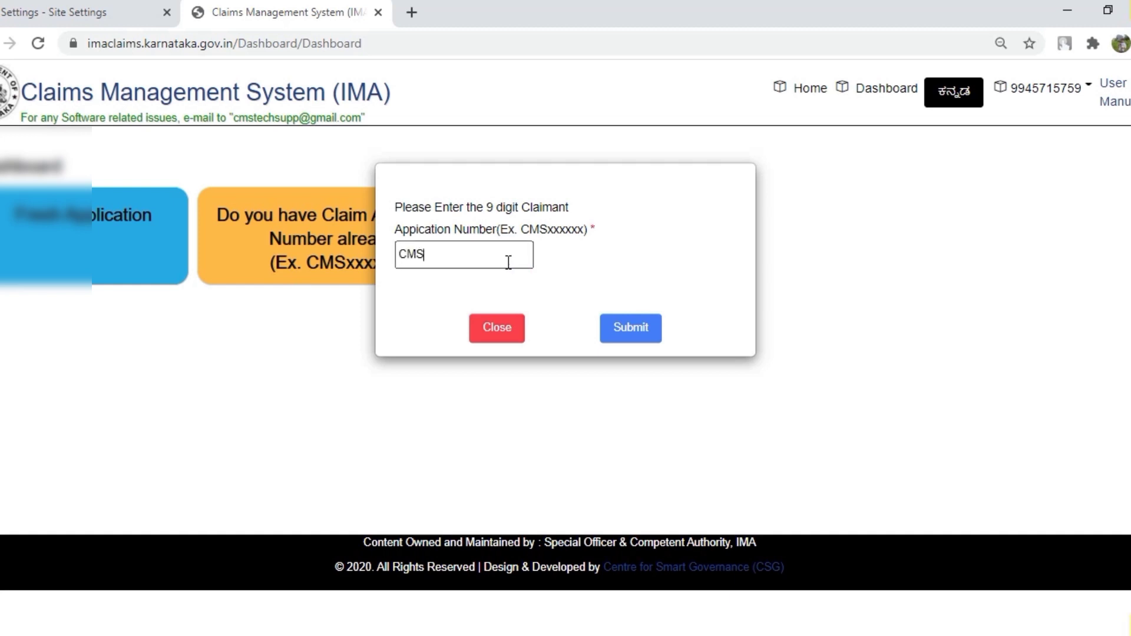
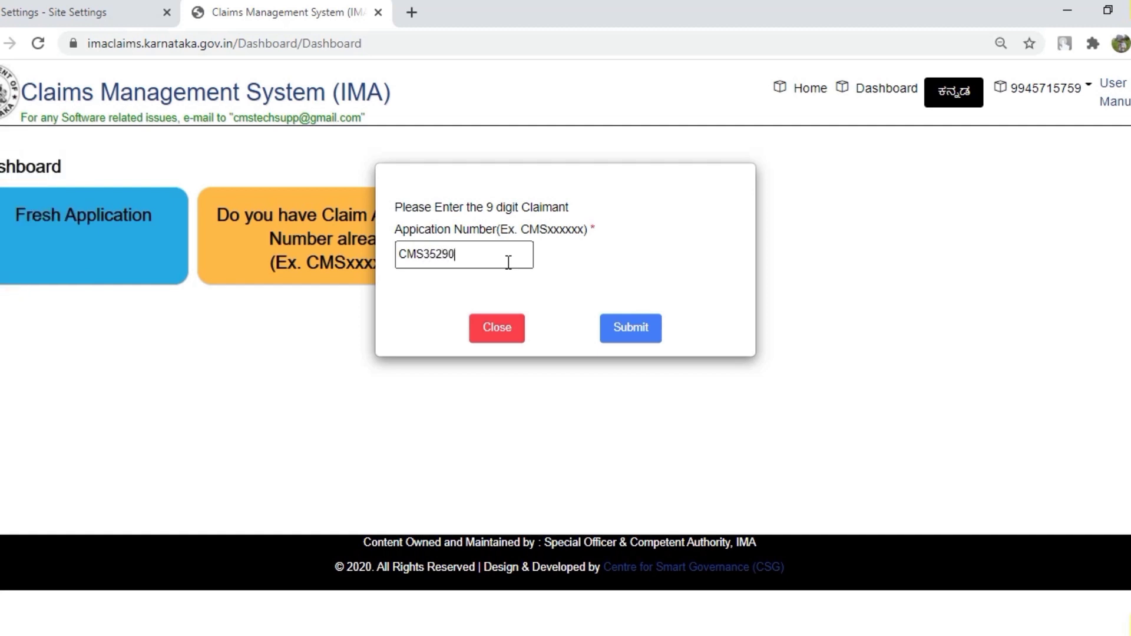
pyautogui.click(629, 325)
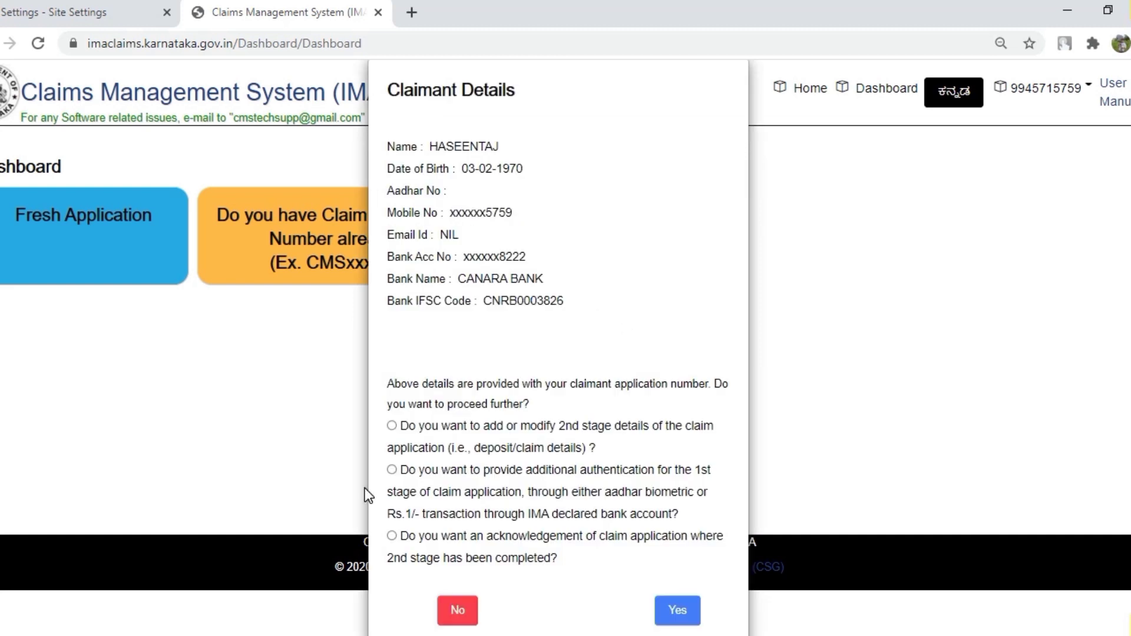
# Step: Select the option to add or modify 2nd stage details
pyautogui.click(392, 426)
# Step: Proceed with the 2nd stage, choose the LLP scheme, and submit the client's ID
pyautogui.click(676, 610)
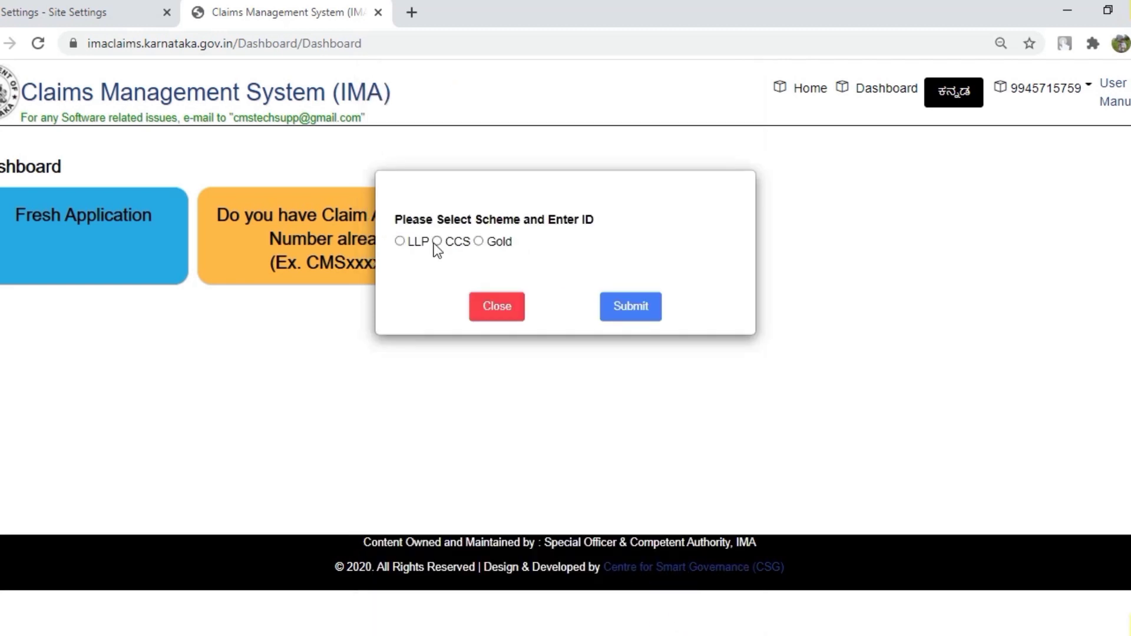
pyautogui.click(400, 241)
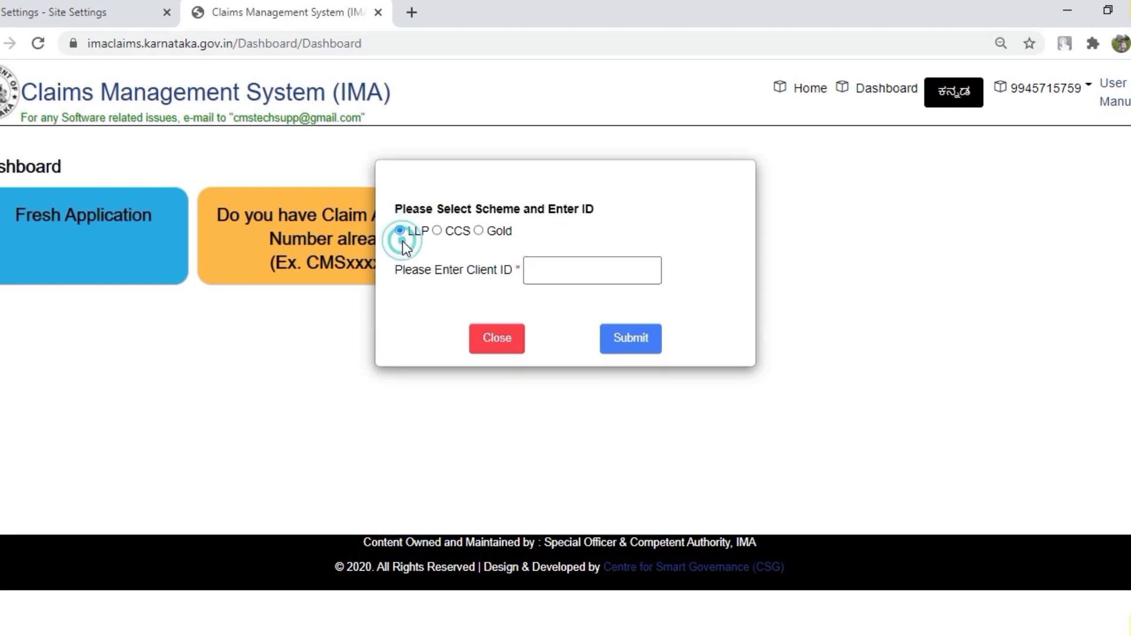
pyautogui.click(599, 272)
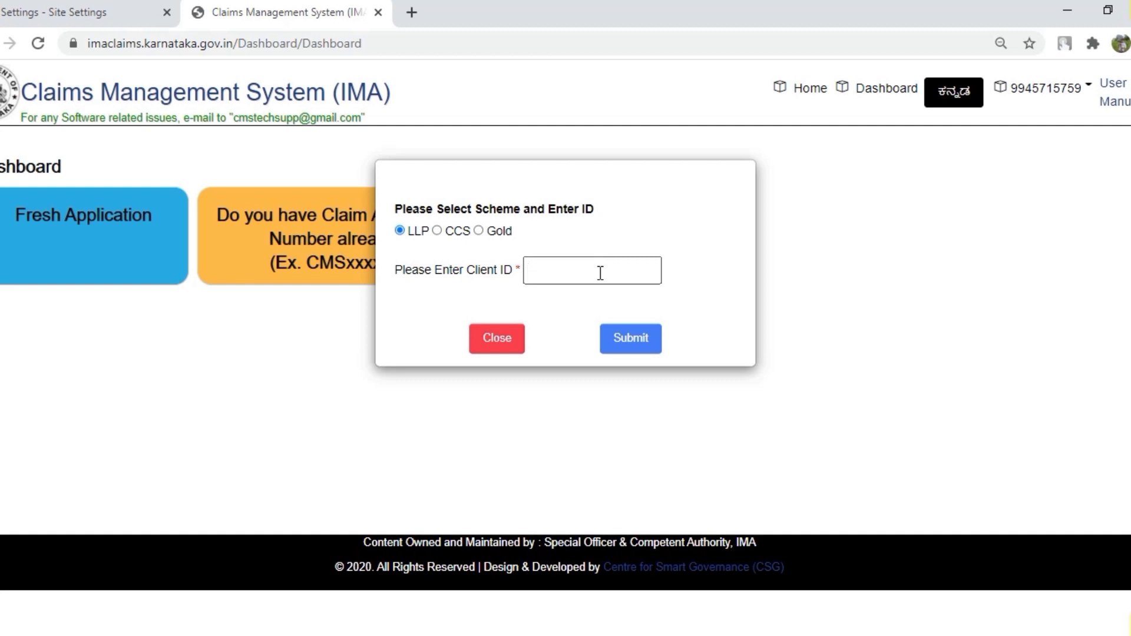
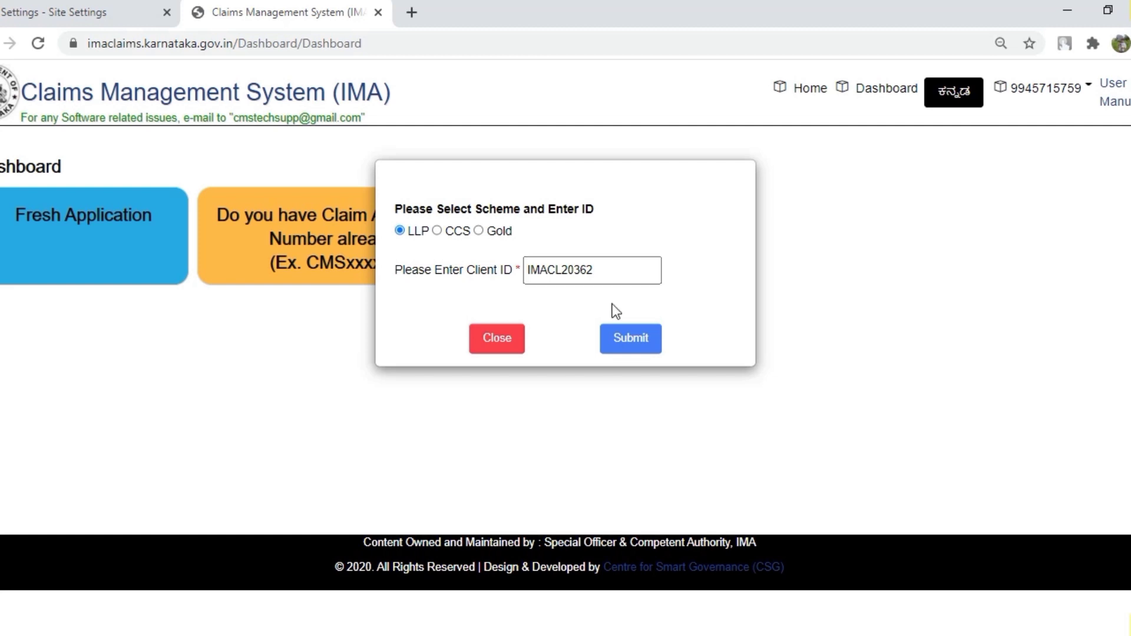
pyautogui.click(626, 340)
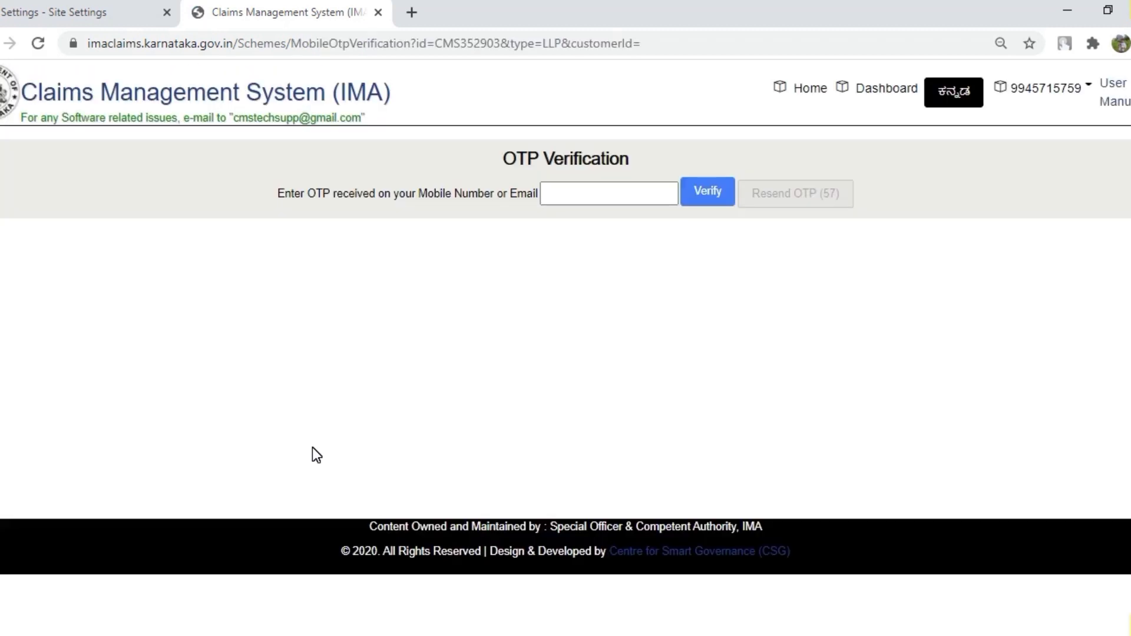
# Step: Enter and verify the received one-time password, then return to the LLP Schemes page
pyautogui.click(578, 193)
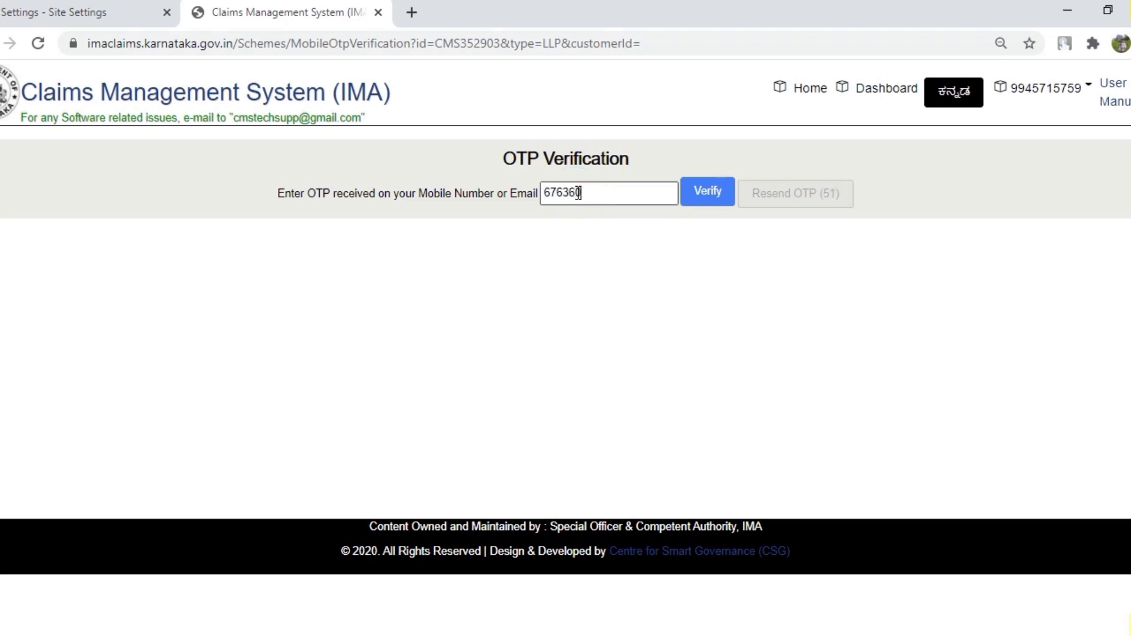
pyautogui.click(710, 198)
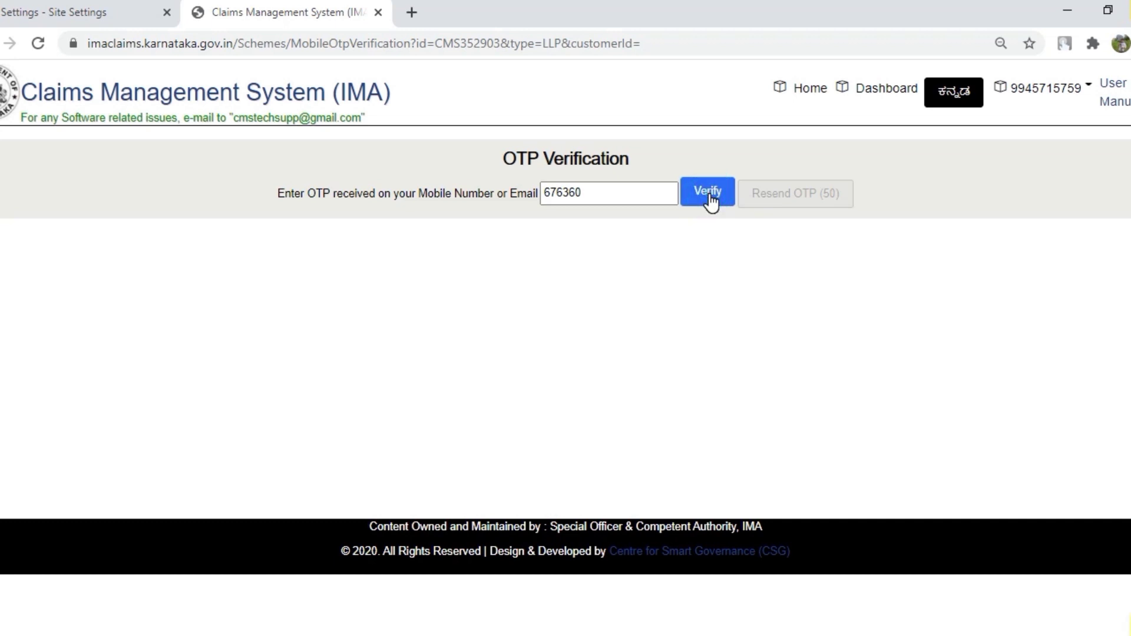
pyautogui.click(711, 200)
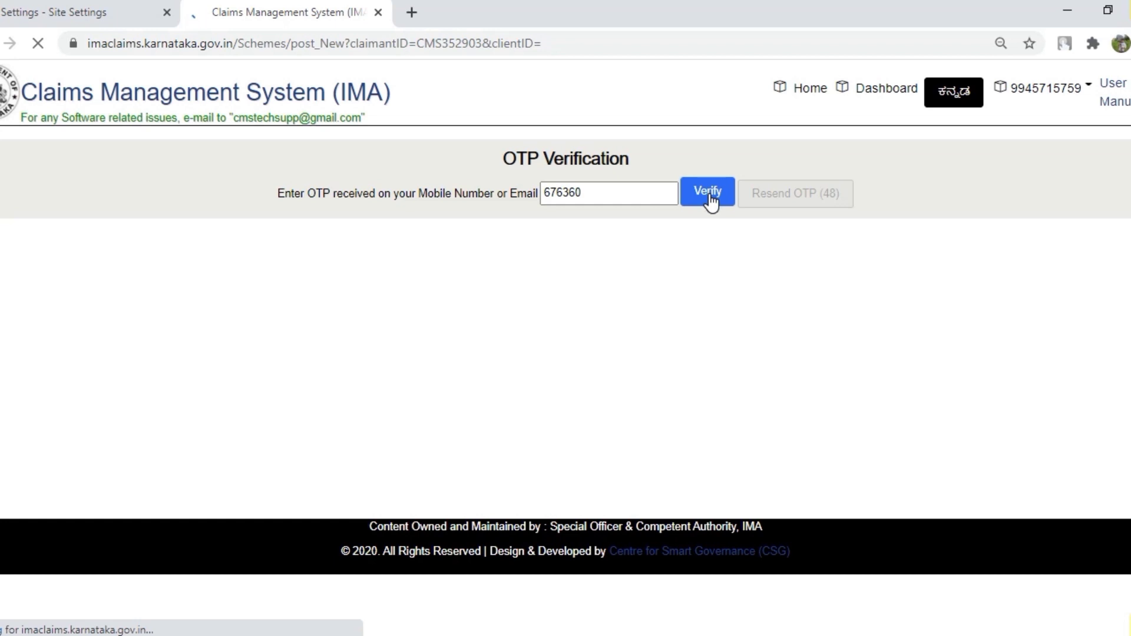
pyautogui.hotkey('alt', 'Tab')
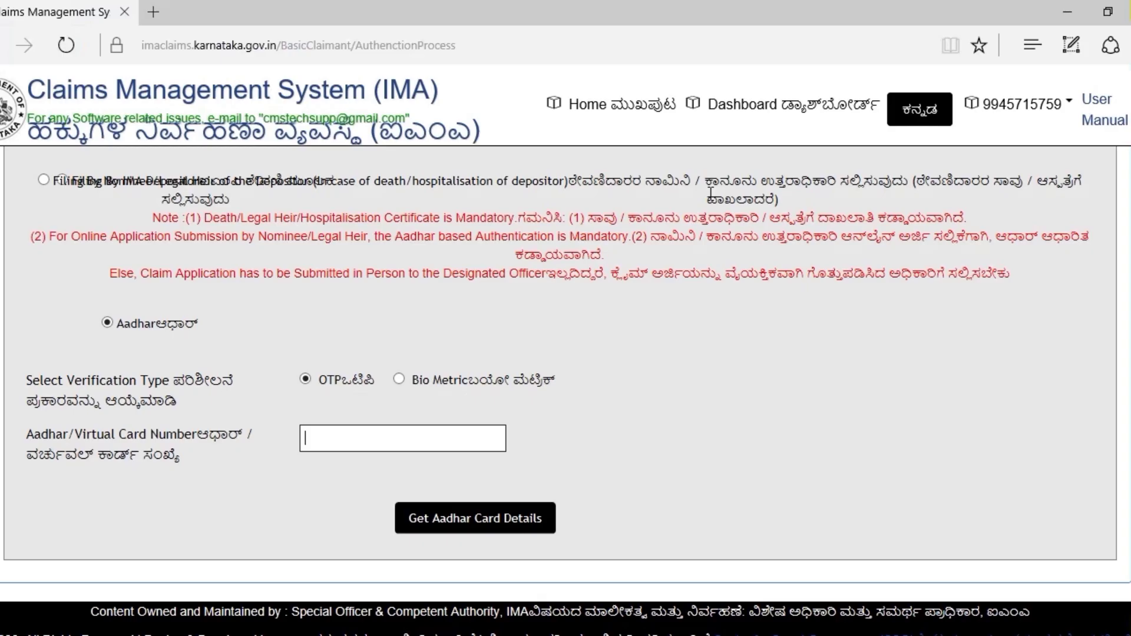
pyautogui.hotkey('alt', 'Tab')
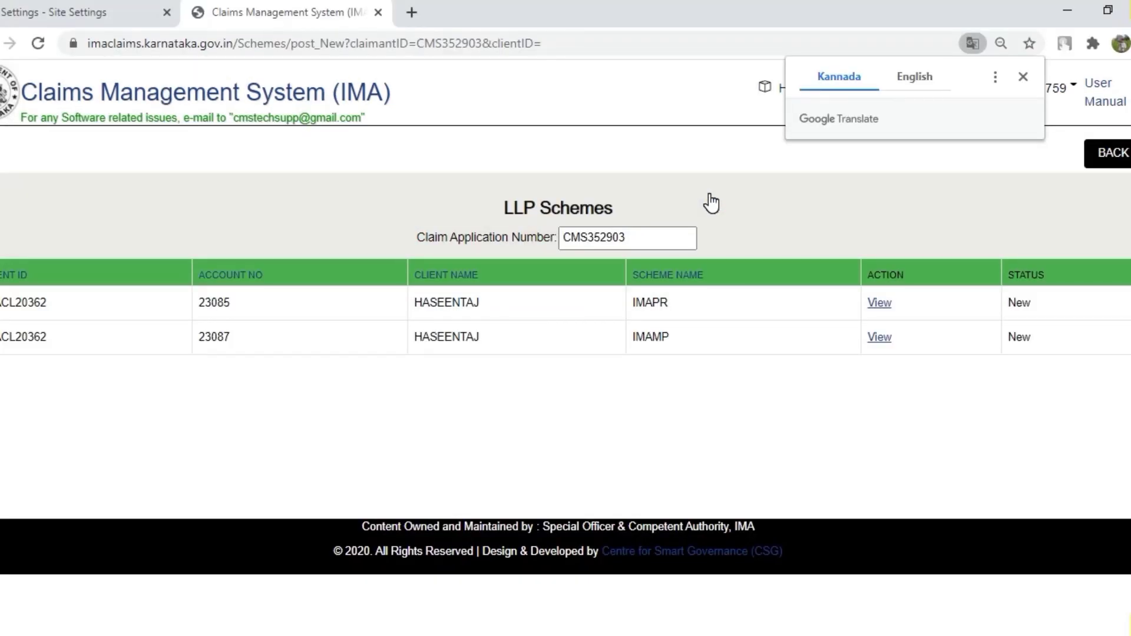
# Step: Open the IMAPR row's View link to see its deposit details
pyautogui.click(880, 304)
pyautogui.click(881, 306)
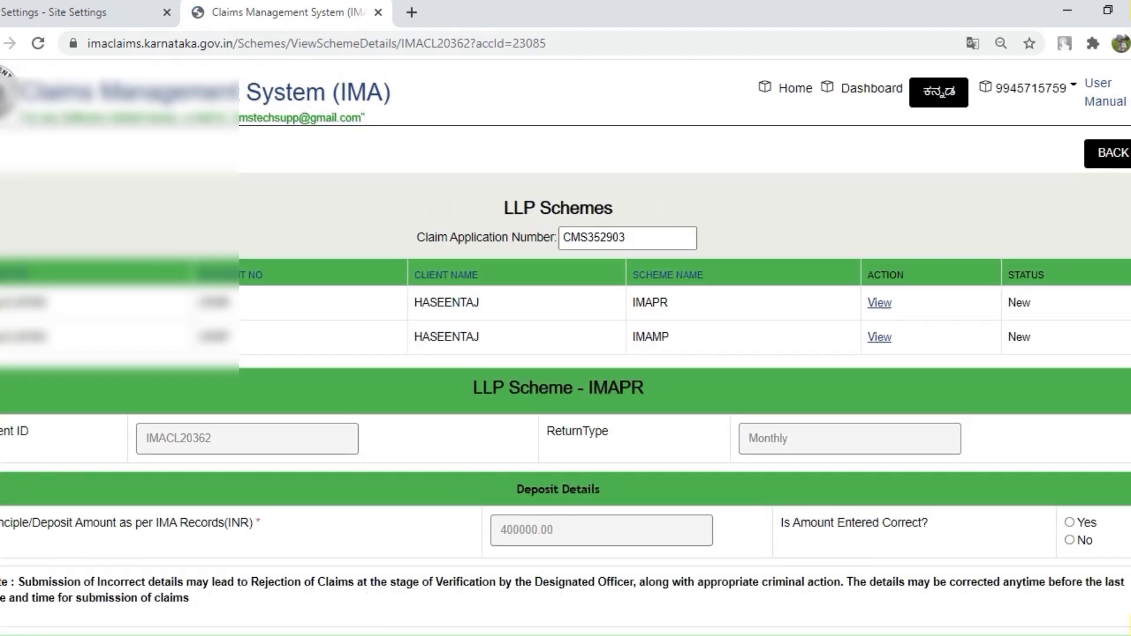
# Step: Confirm the 400000.00 deposit amount is correct and save the IMAPR scheme's deposit details
pyautogui.scroll(-1, 881, 312)
pyautogui.scroll(-2, 566, 377)
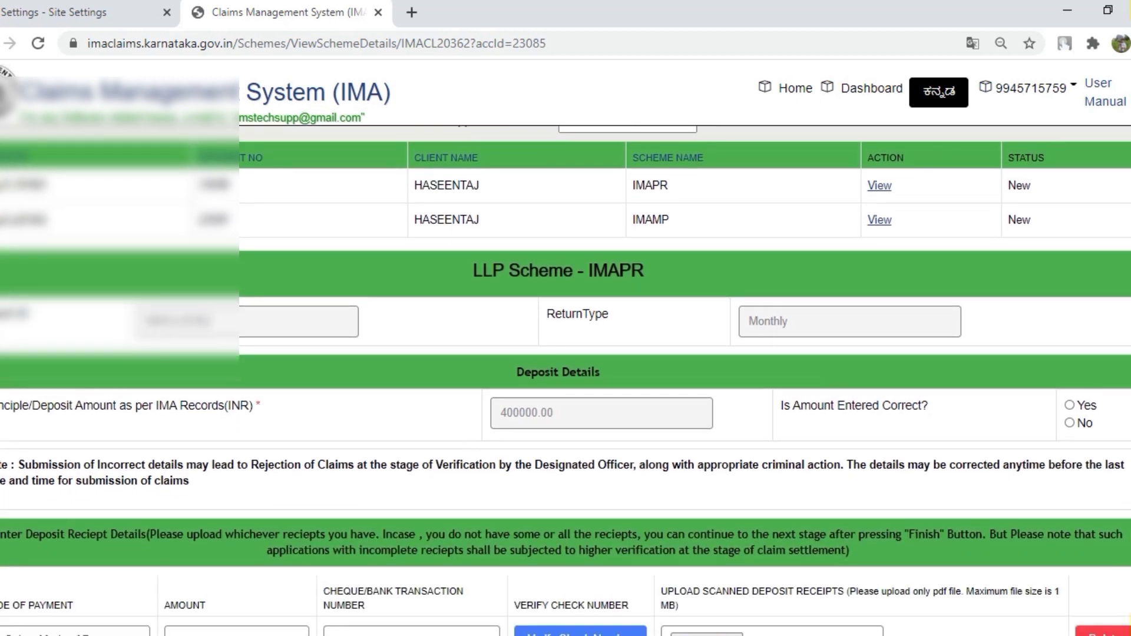
pyautogui.scroll(-2, 565, 377)
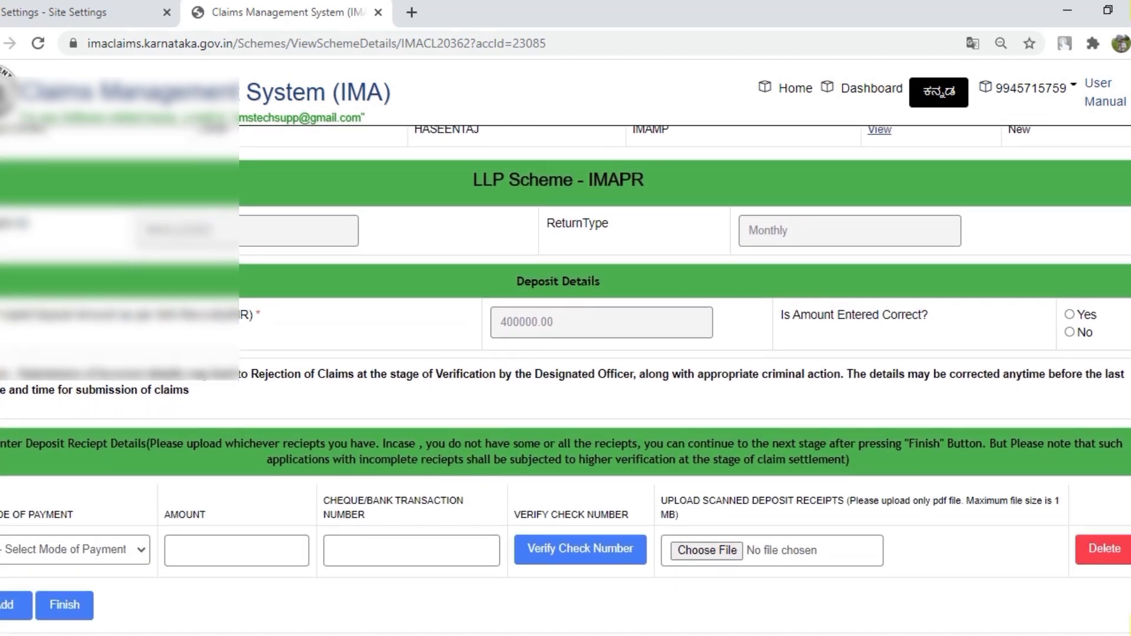
pyautogui.scroll(1, 565, 377)
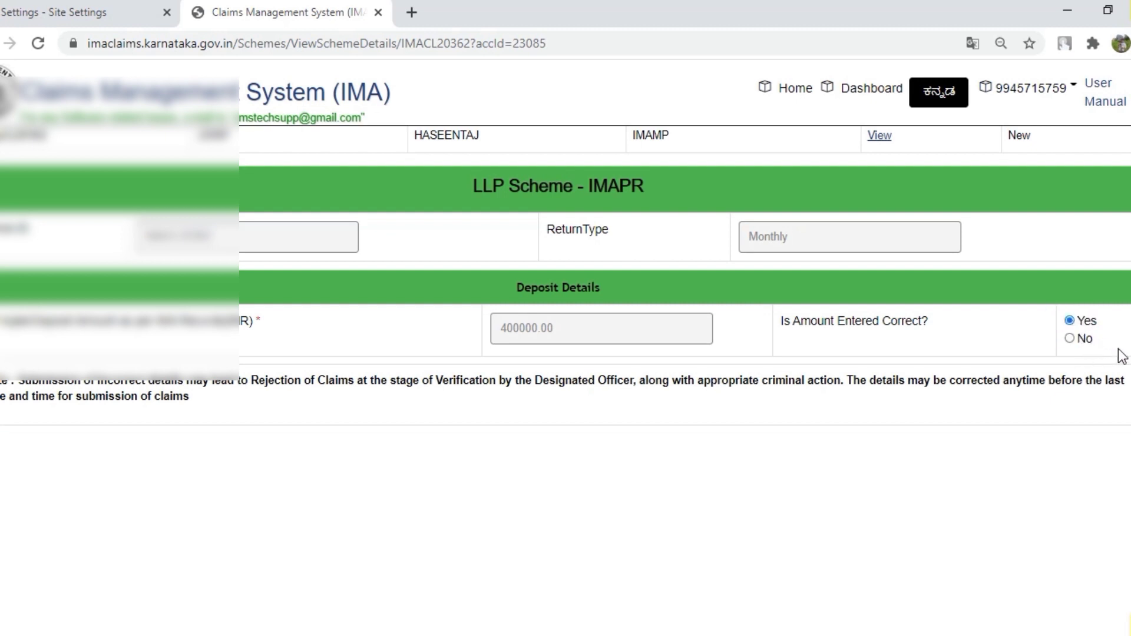
pyautogui.scroll(-2, 566, 377)
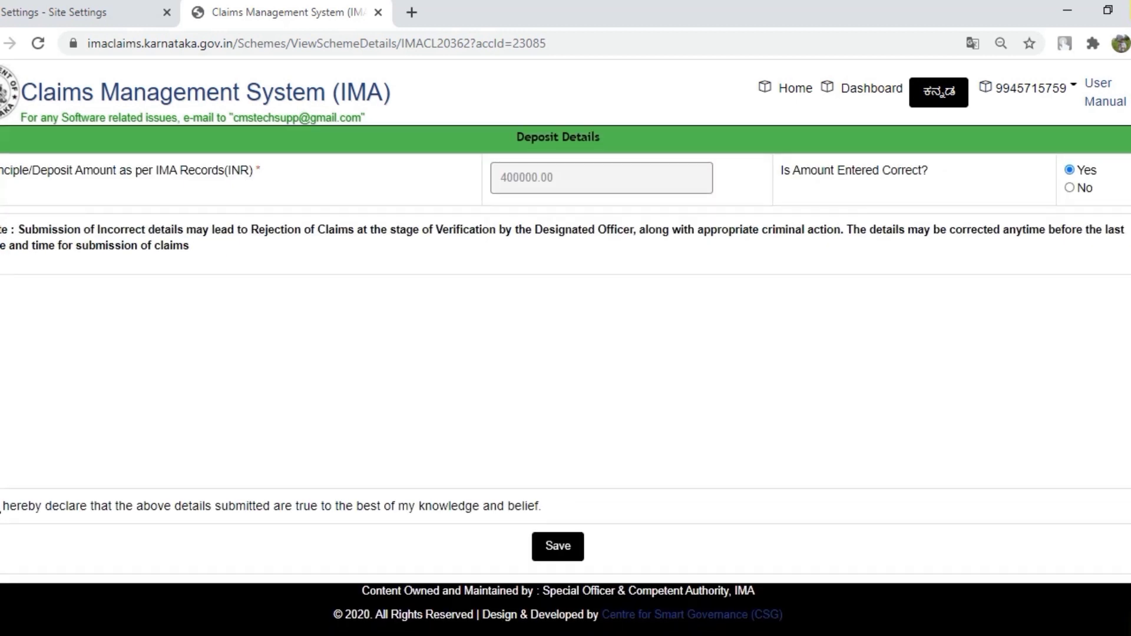
pyautogui.click(569, 551)
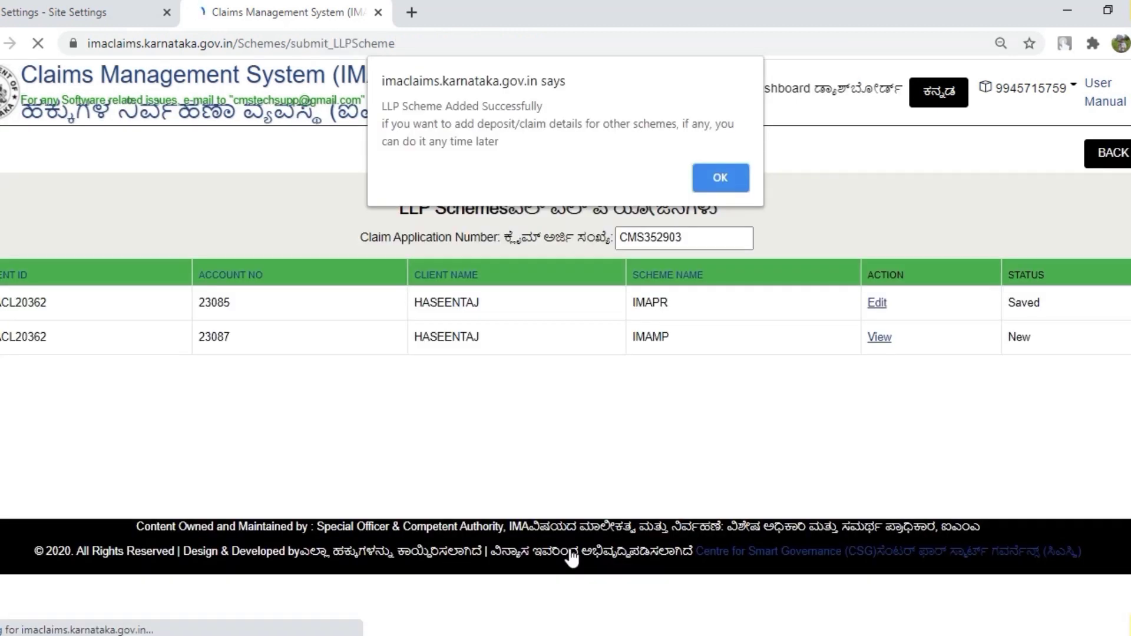
pyautogui.click(882, 337)
# Step: Dismiss the scheme-saved alert and choose Obtain acknowledgement on the Dashboard
pyautogui.click(547, 314)
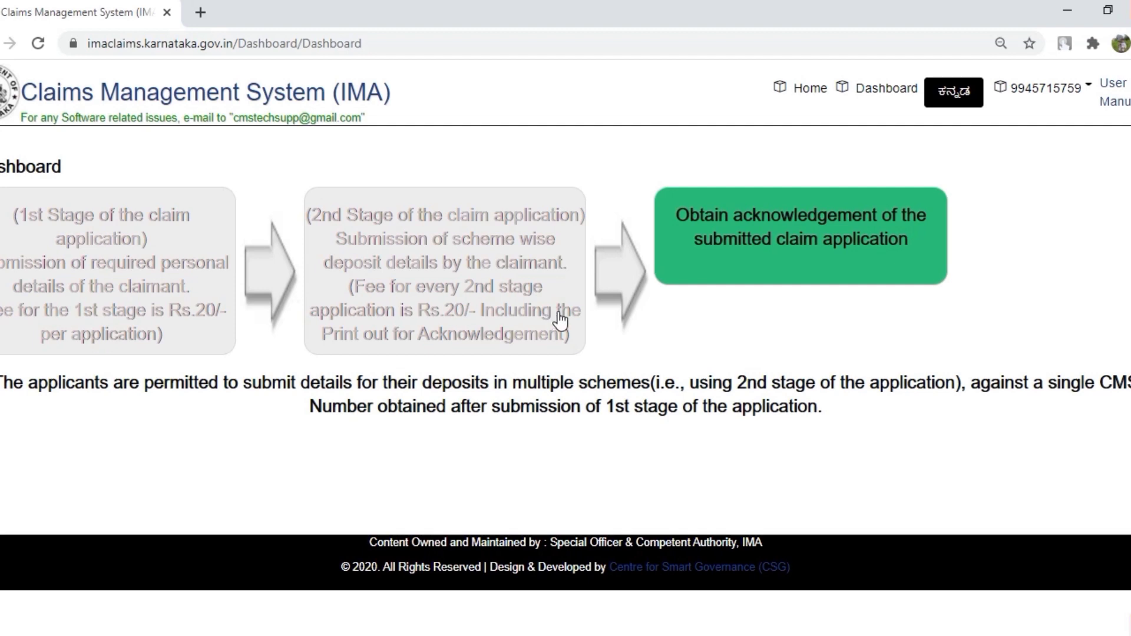
pyautogui.click(735, 258)
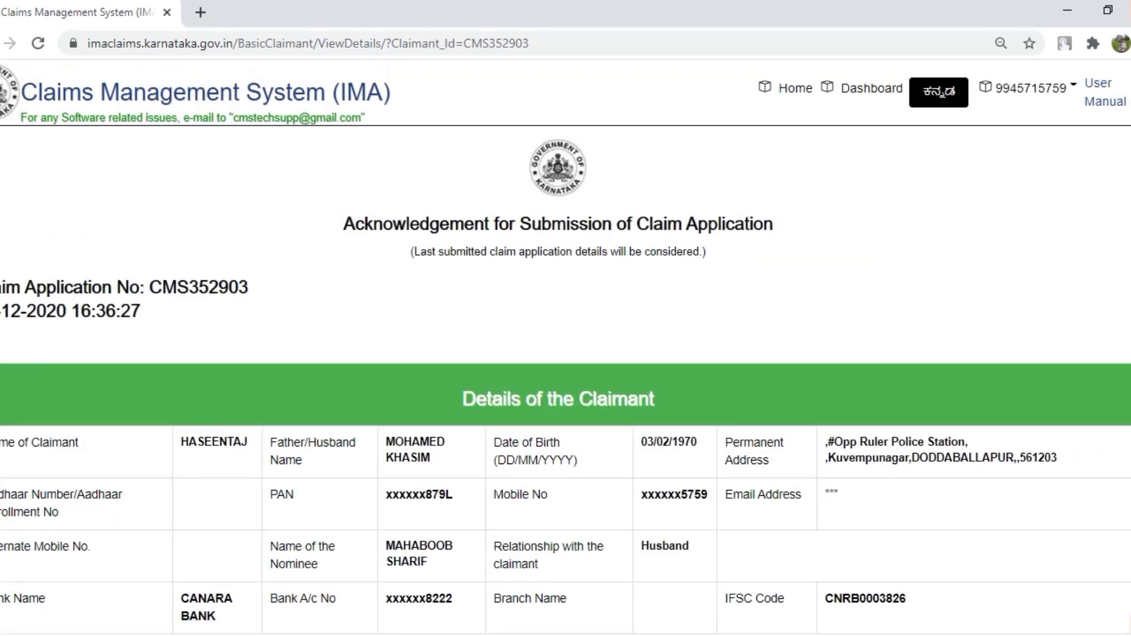
pyautogui.scroll(-2, 565, 380)
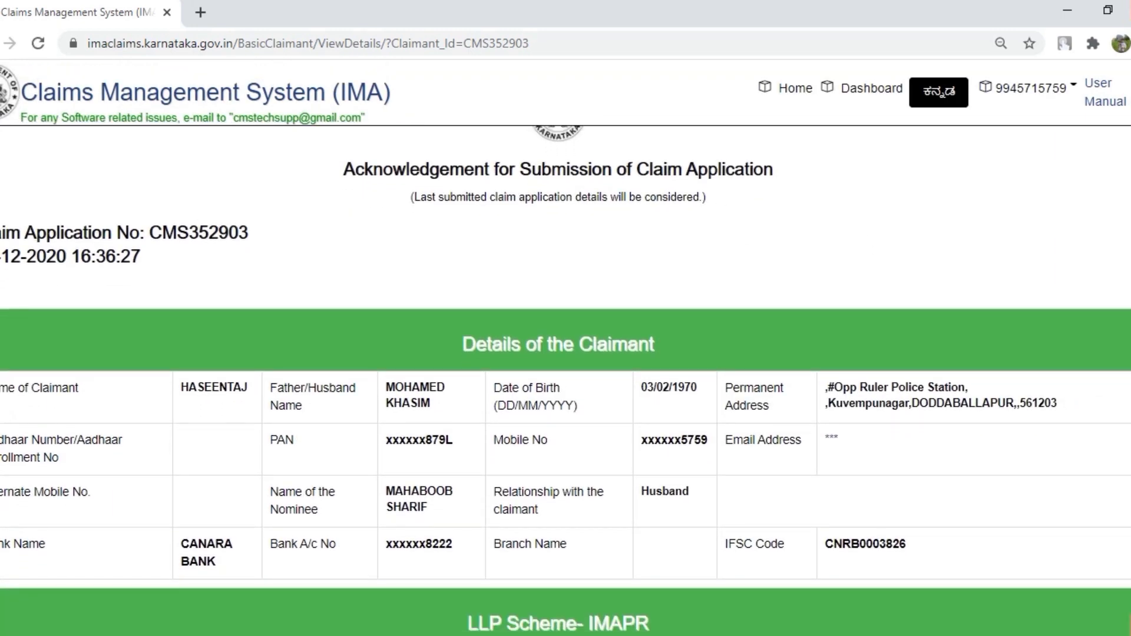
pyautogui.scroll(-3, 566, 381)
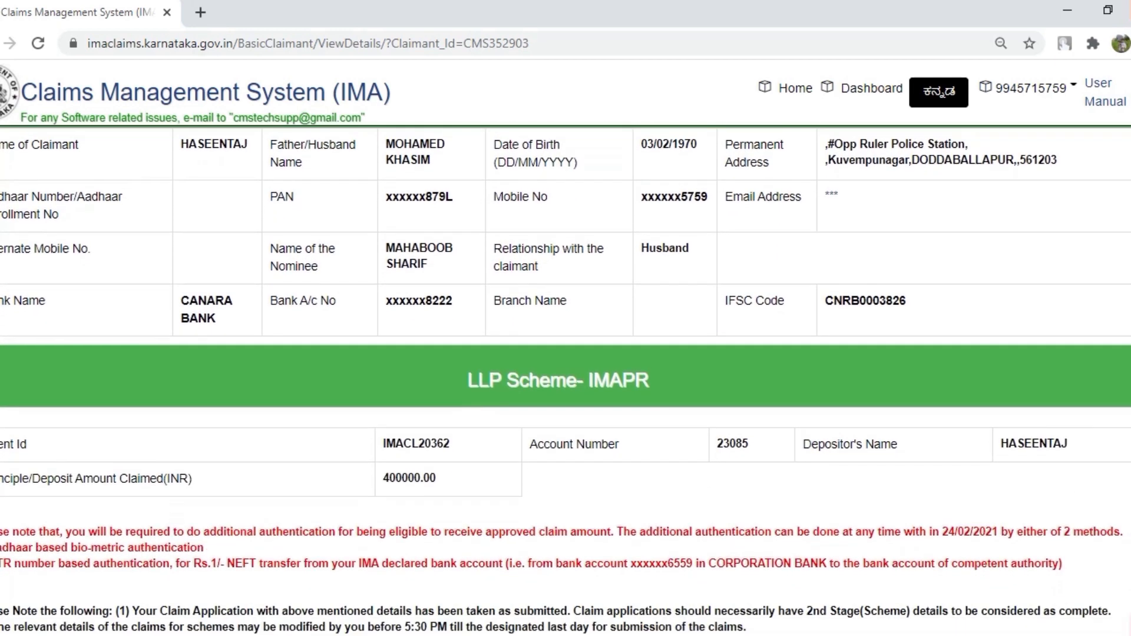
pyautogui.scroll(-2, 566, 381)
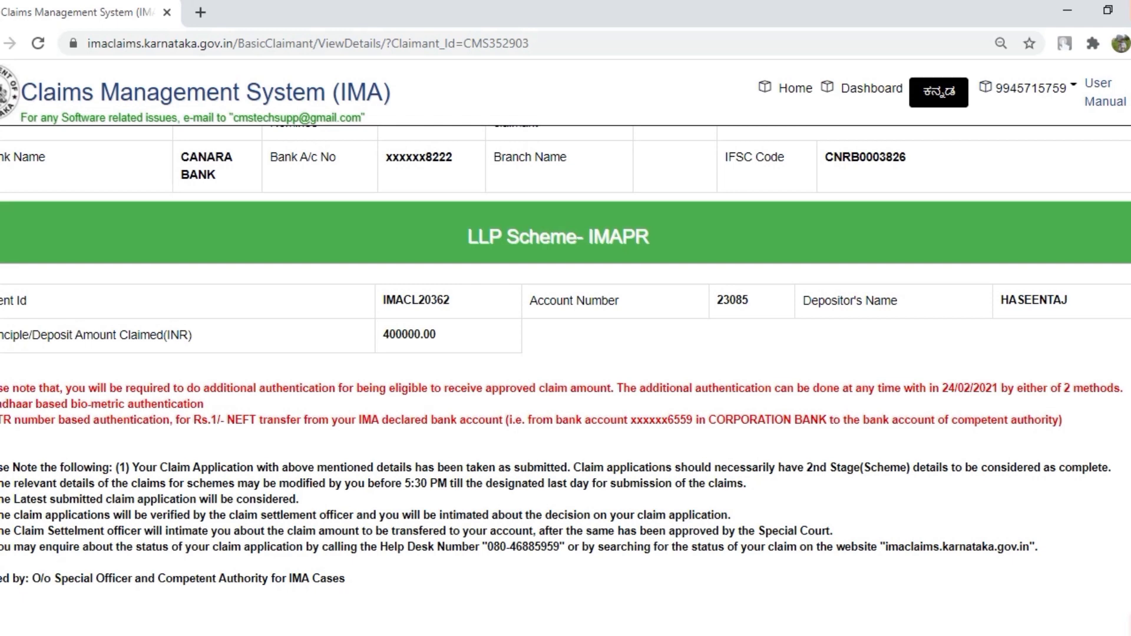
pyautogui.scroll(-2, 566, 381)
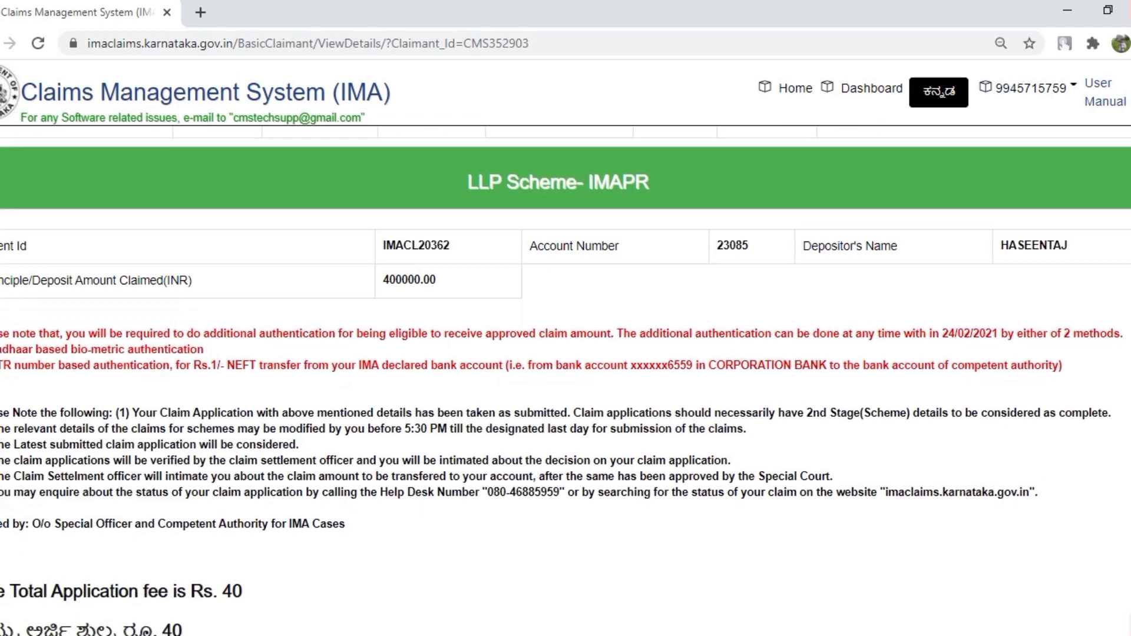
pyautogui.scroll(-1, 566, 380)
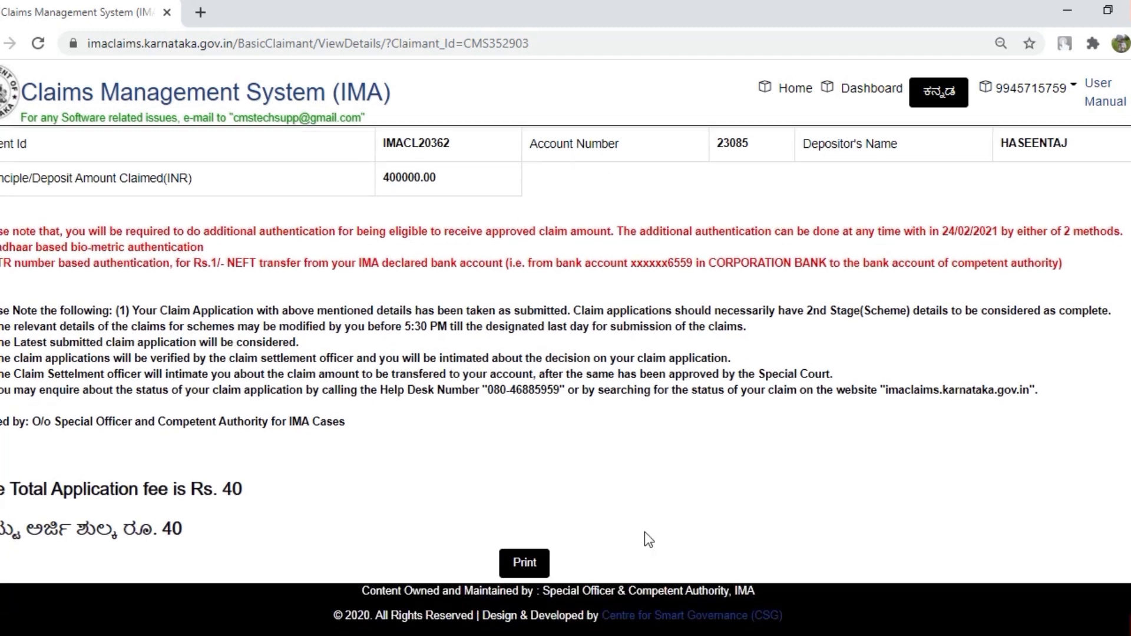
# Step: Print the acknowledgement with Microsoft Print to PDF, saving it as IMA on the Desktop
pyautogui.click(529, 563)
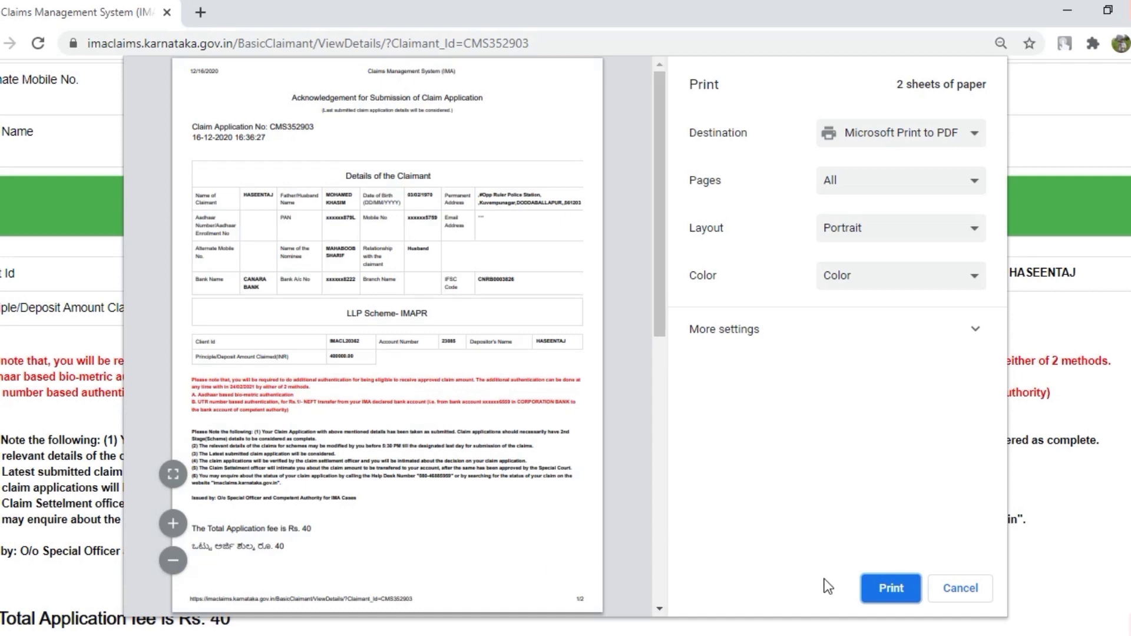
pyautogui.click(882, 595)
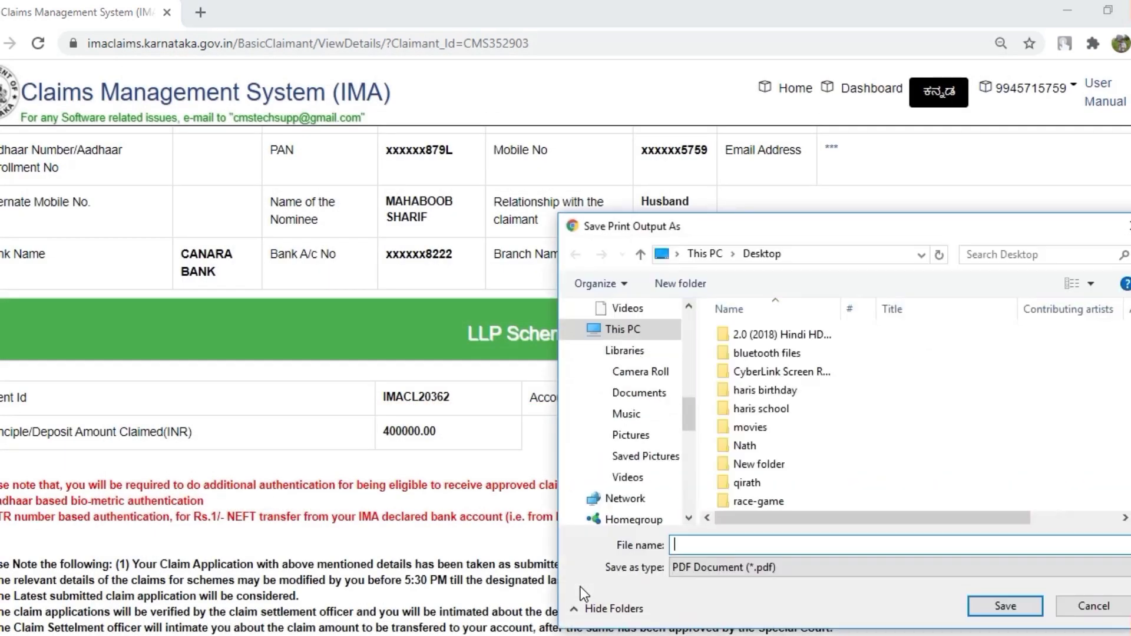
pyautogui.click(711, 542)
pyautogui.write('IMA')
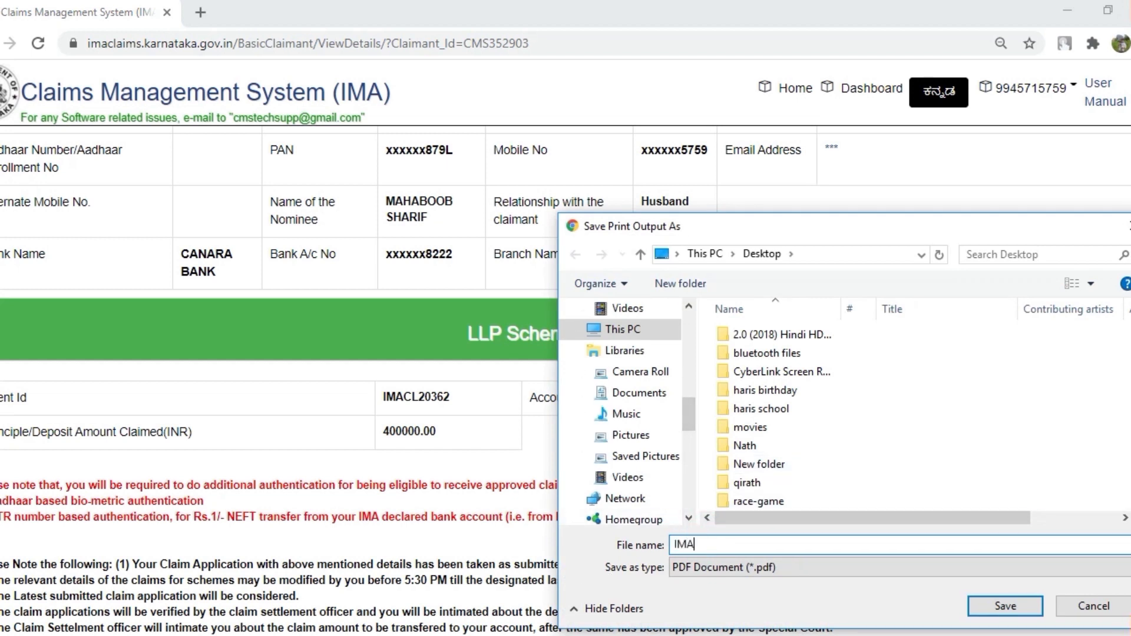
pyautogui.click(988, 598)
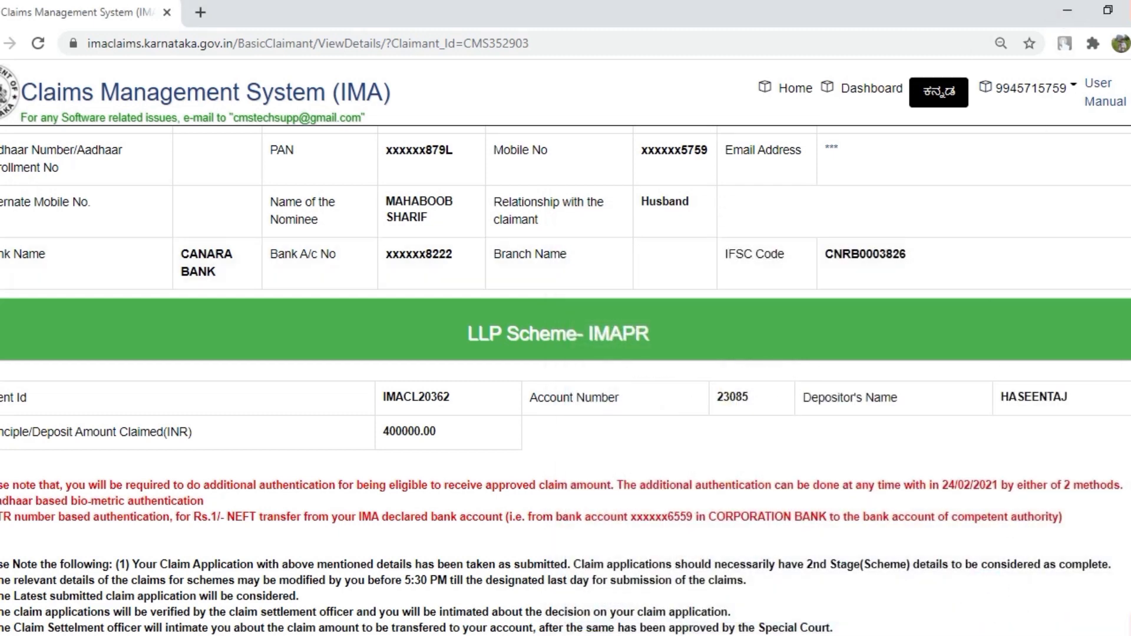
pyautogui.scroll(2, 566, 383)
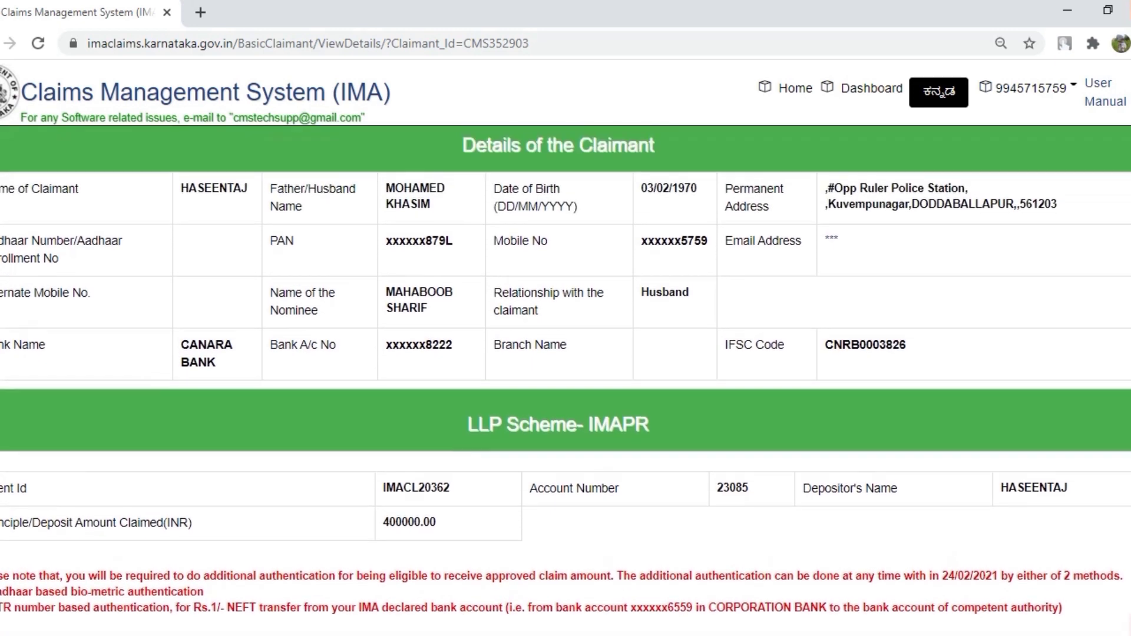
pyautogui.scroll(1, 565, 383)
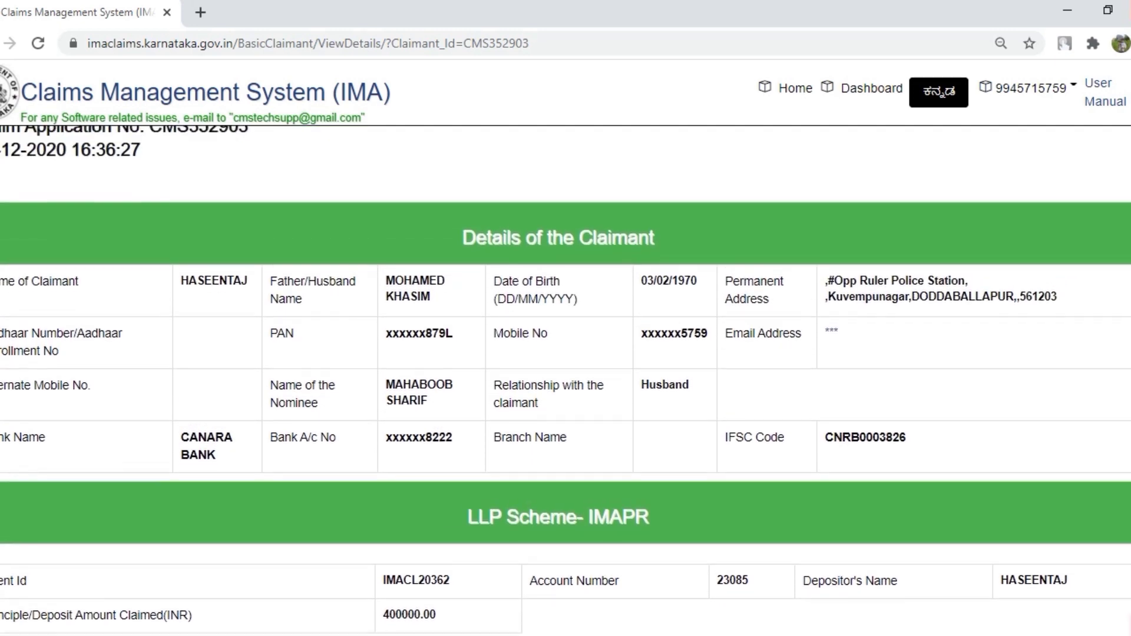